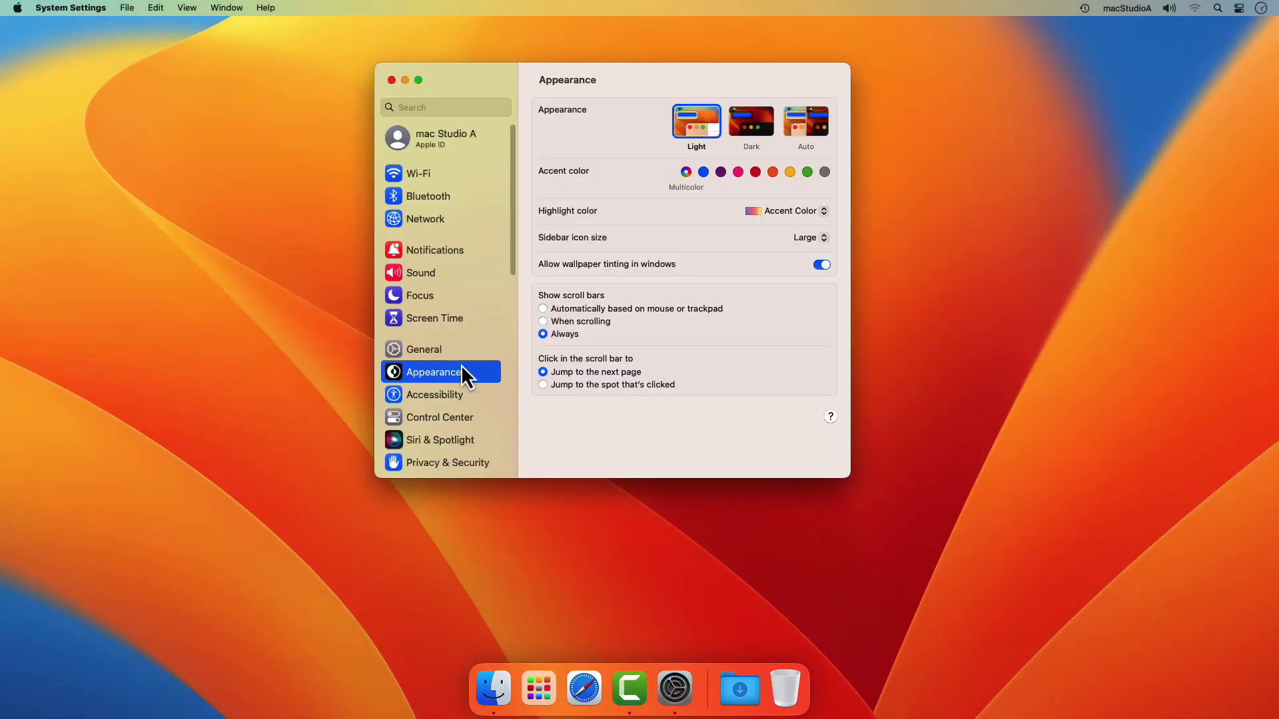
Choose the Untitled disk as the Time Machine backup disk under General > Time Machine.
{"action": "left_click", "coordinate": [426, 349]}
{"action": "left_click", "coordinate": [576, 357]}
{"action": "left_click", "coordinate": [765, 208]}
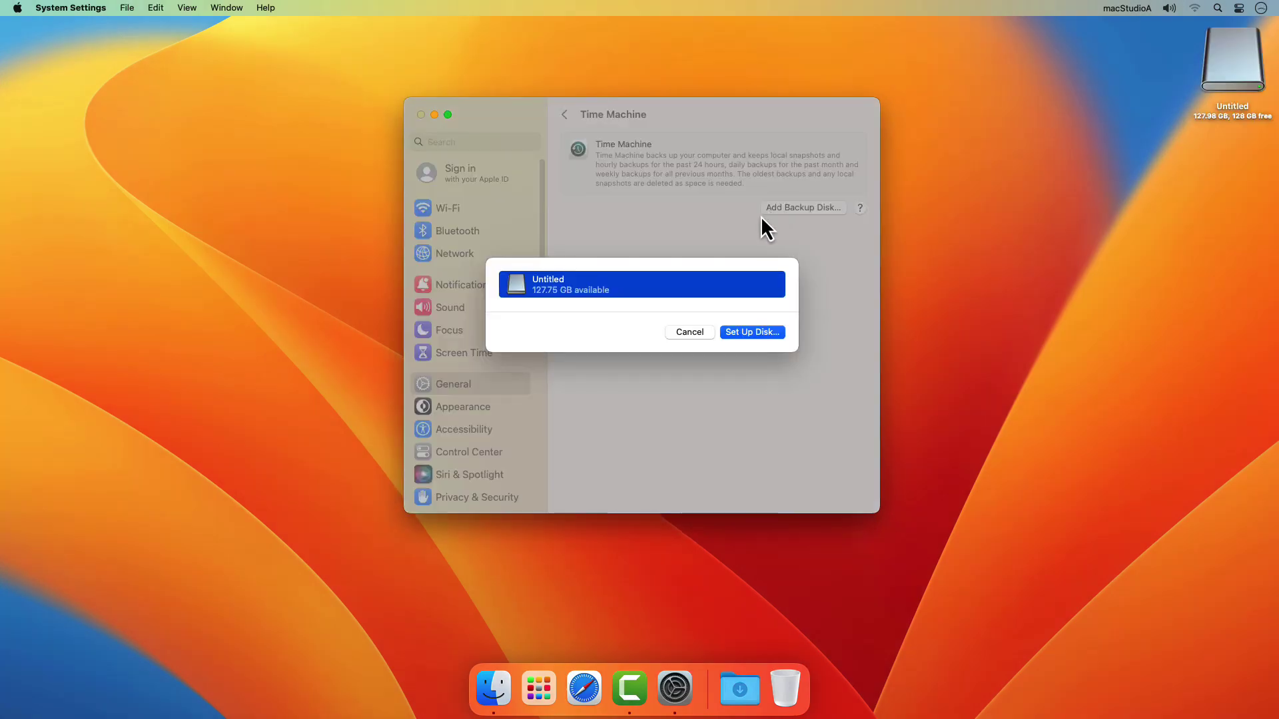
{"action": "left_click", "coordinate": [752, 332]}
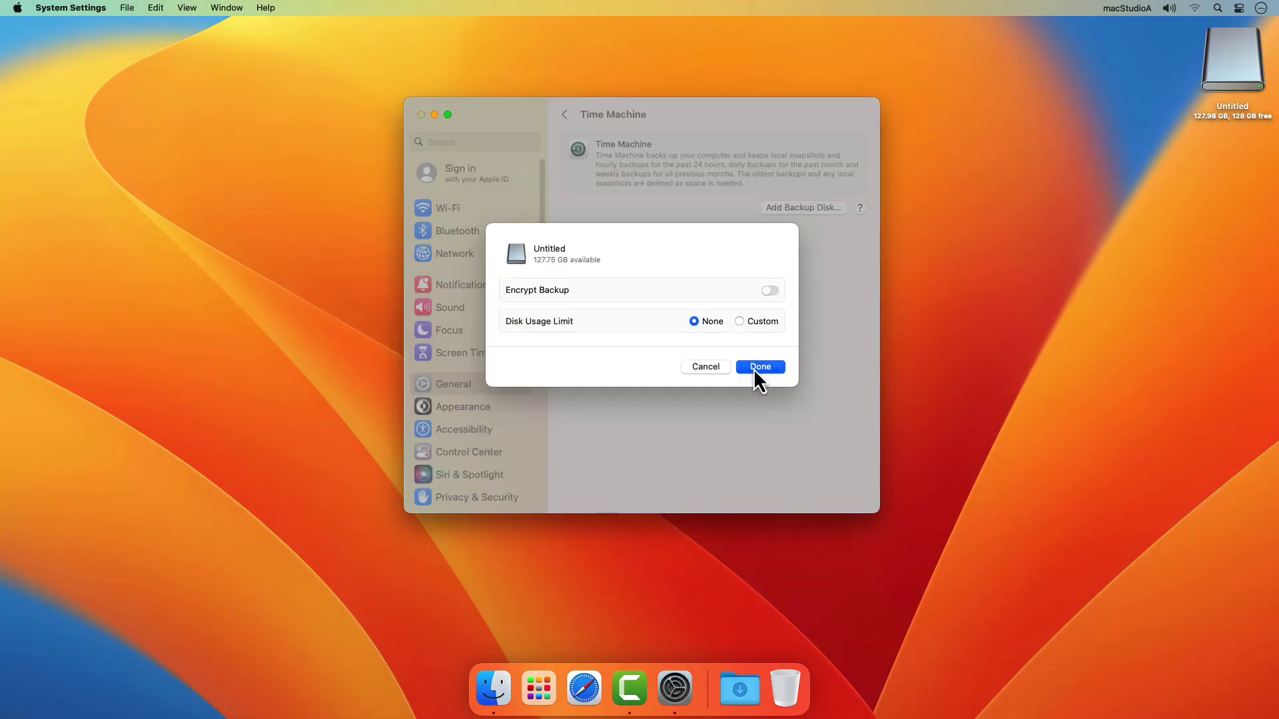
Accept the backup options and restore the RAW Vids folder from the backup.
{"action": "left_click", "coordinate": [756, 371]}
{"action": "left_click", "coordinate": [1083, 8]}
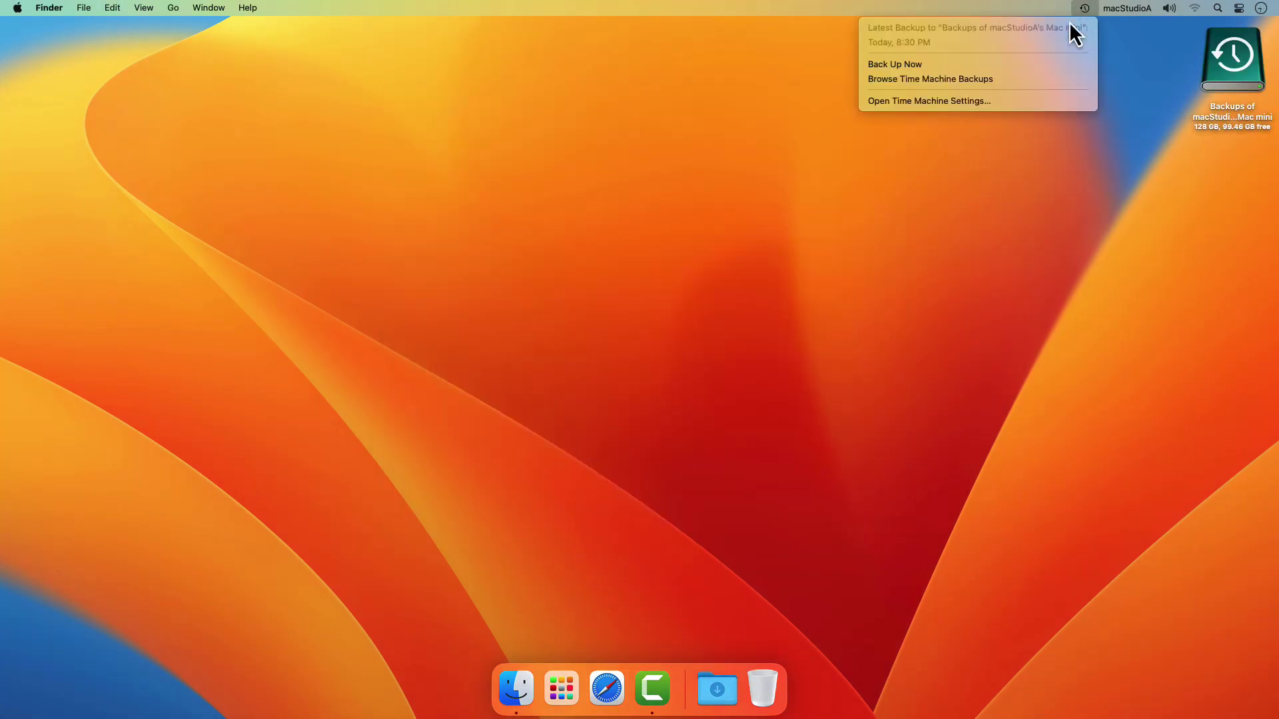
{"action": "left_click", "coordinate": [583, 328]}
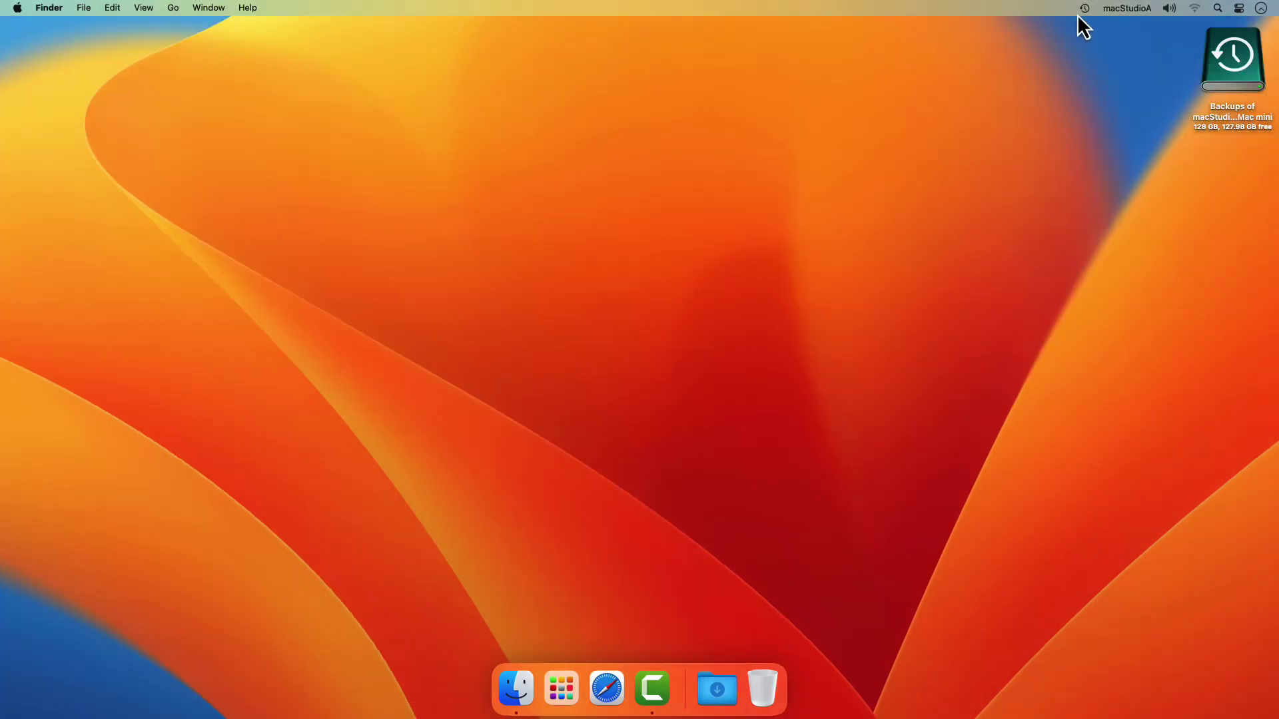
Browse the Time Machine backups, looking through the Documents and Applications folders.
{"action": "left_click", "coordinate": [1081, 10]}
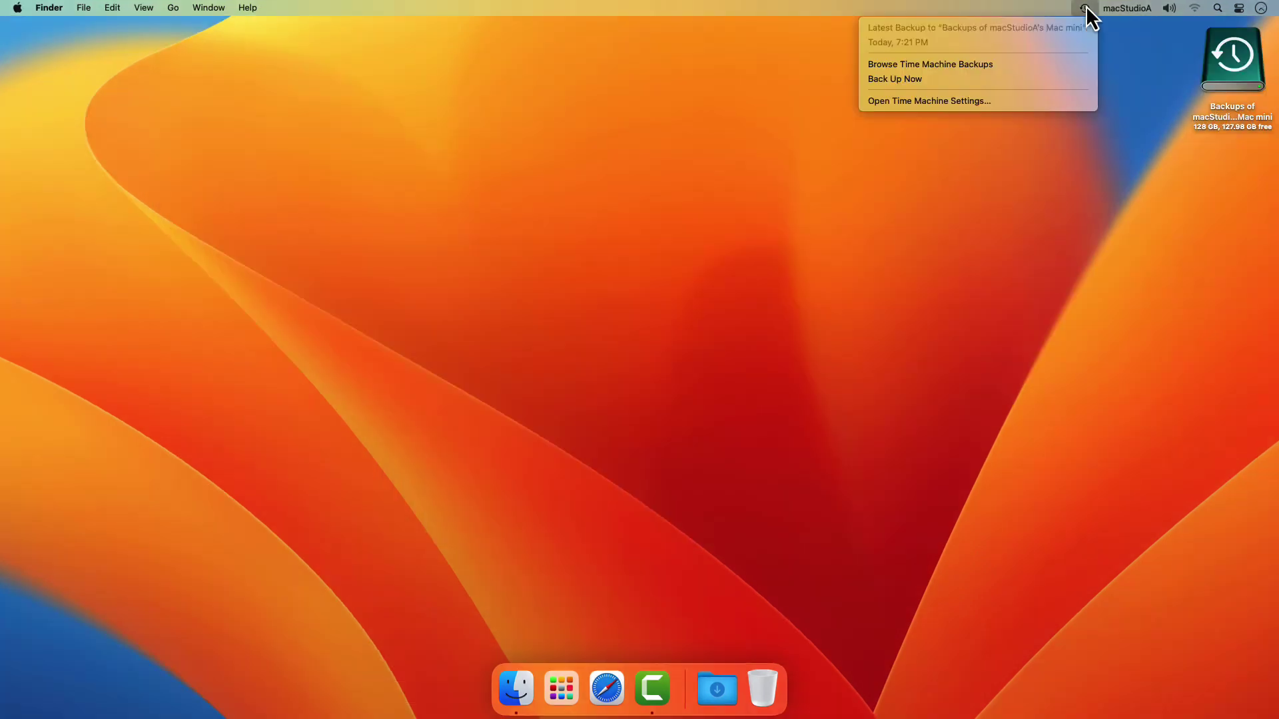
{"action": "left_click", "coordinate": [1055, 70]}
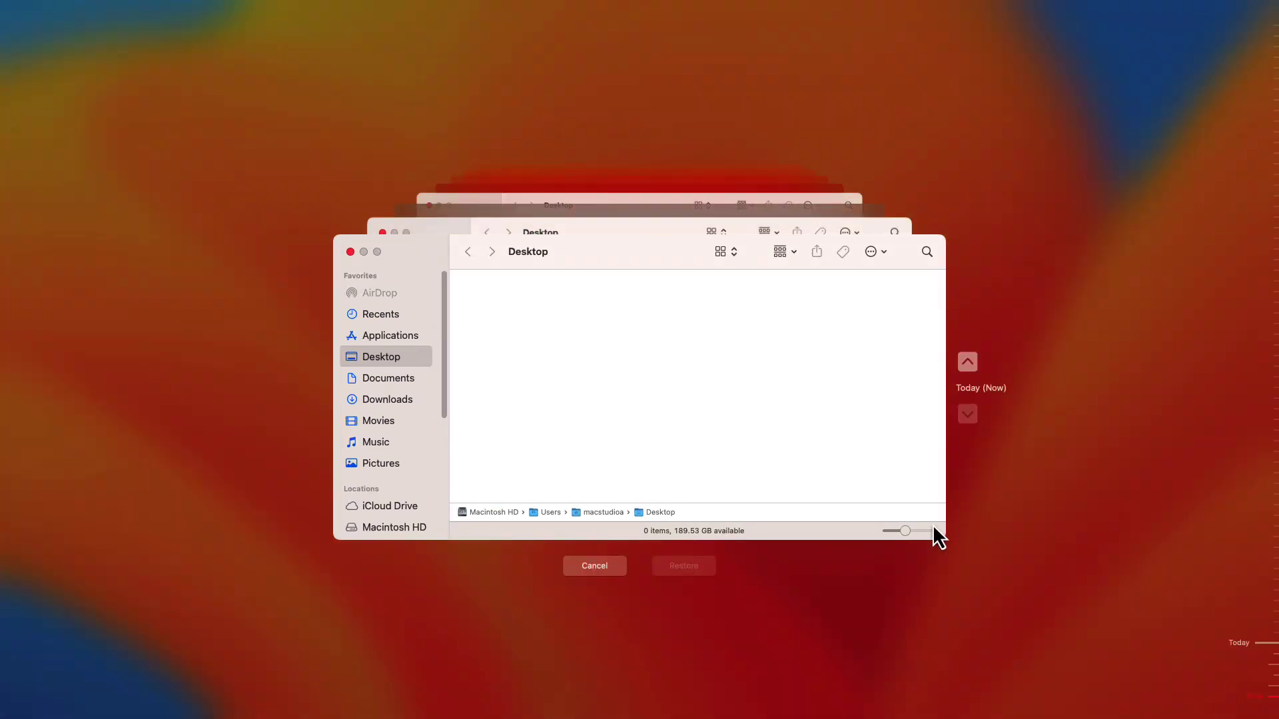
{"action": "left_click", "coordinate": [401, 378]}
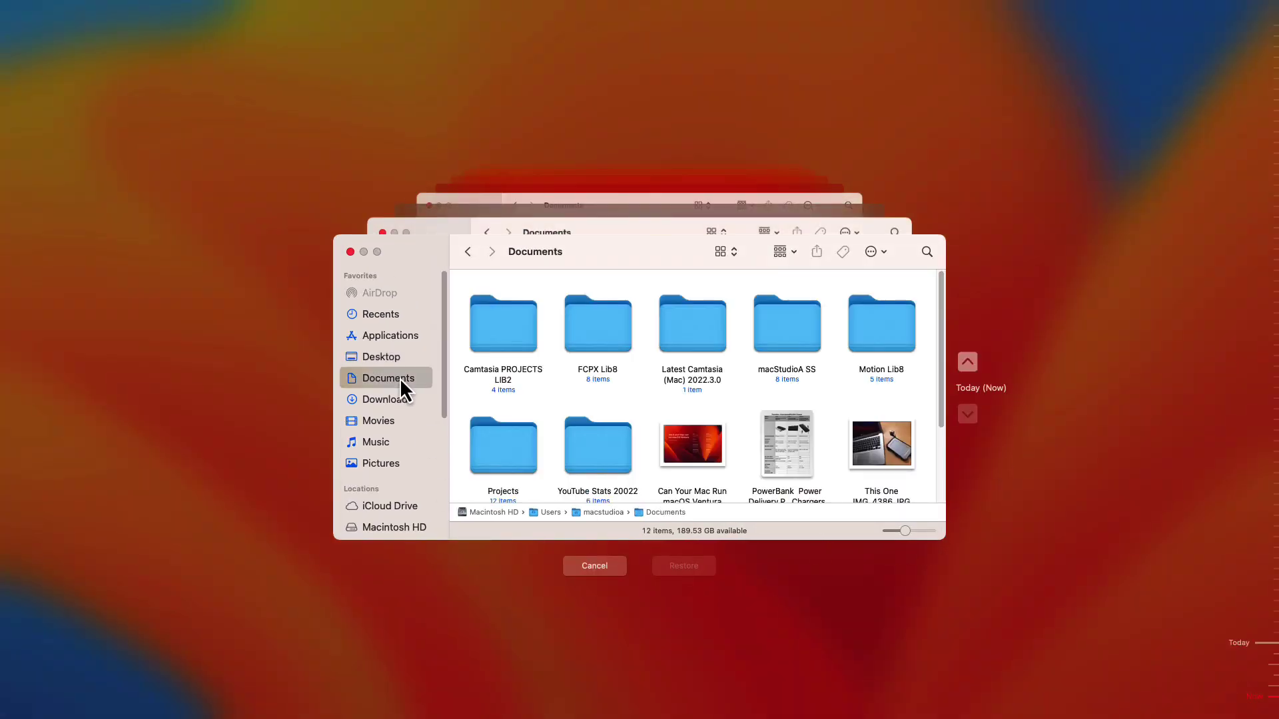
{"action": "scroll", "coordinate": [599, 418], "scroll_direction": "down", "scroll_amount": 3}
{"action": "scroll", "coordinate": [598, 426], "scroll_direction": "up", "scroll_amount": 3}
{"action": "left_click", "coordinate": [407, 333]}
{"action": "scroll", "coordinate": [606, 402], "scroll_direction": "down", "scroll_amount": 5}
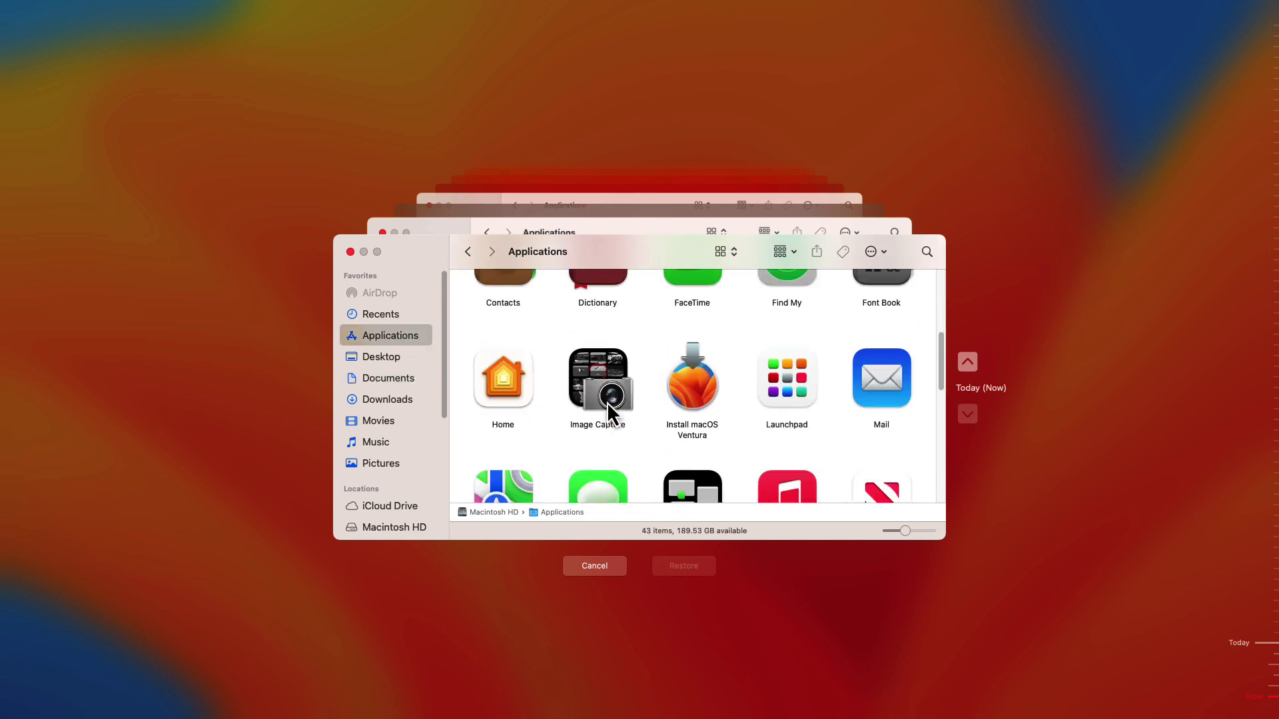
{"action": "scroll", "coordinate": [608, 407], "scroll_direction": "up", "scroll_amount": 5}
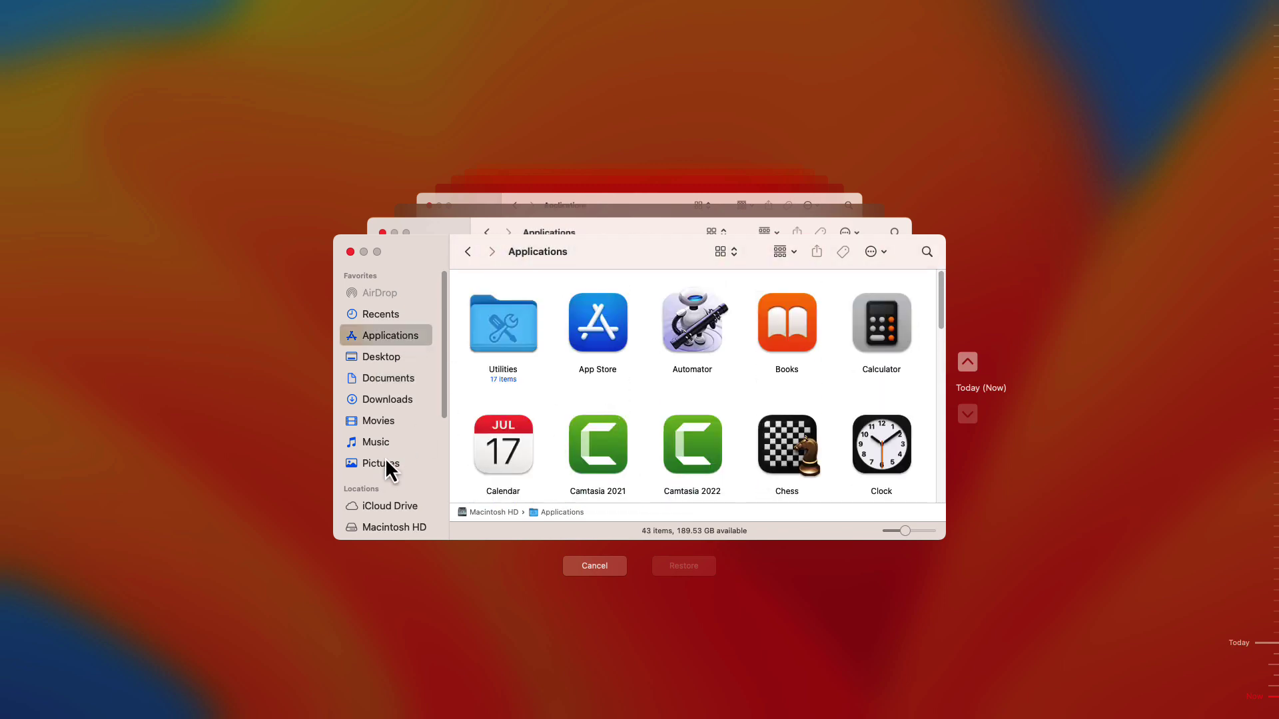
Go to the user's home folder inside Users on Macintosh HD.
{"action": "left_click", "coordinate": [409, 528]}
{"action": "double_click", "coordinate": [762, 329]}
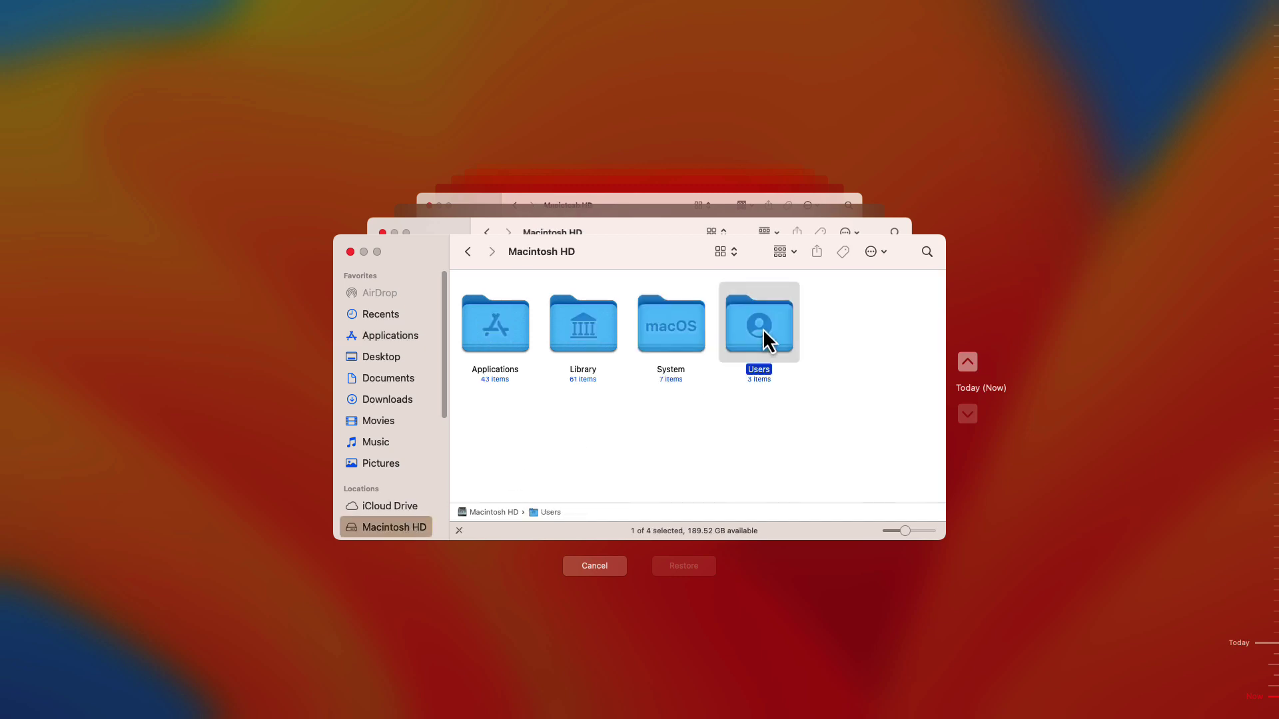
{"action": "double_click", "coordinate": [574, 330]}
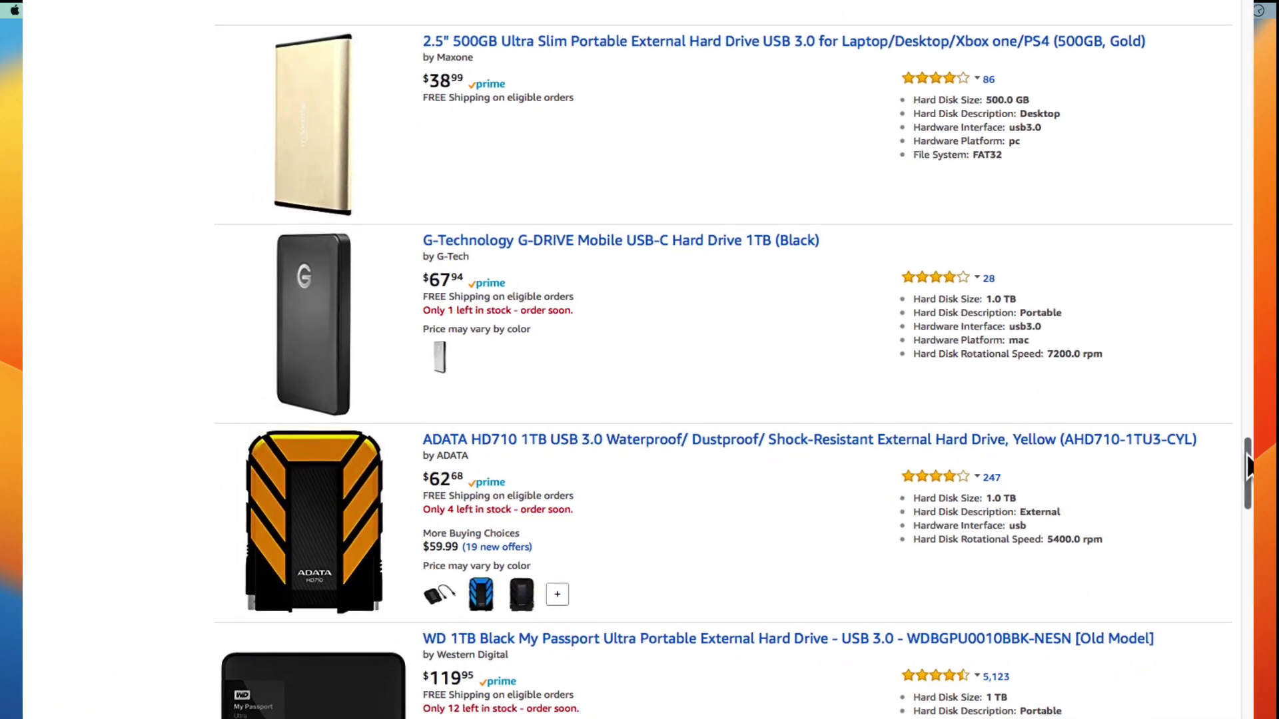
Scroll through the Amazon external hard drive listings.
{"action": "scroll", "coordinate": [1269, 433], "scroll_direction": "up", "scroll_amount": 5}
{"action": "left_click_drag", "start_coordinate": [1268, 433], "coordinate": [1269, 187]}
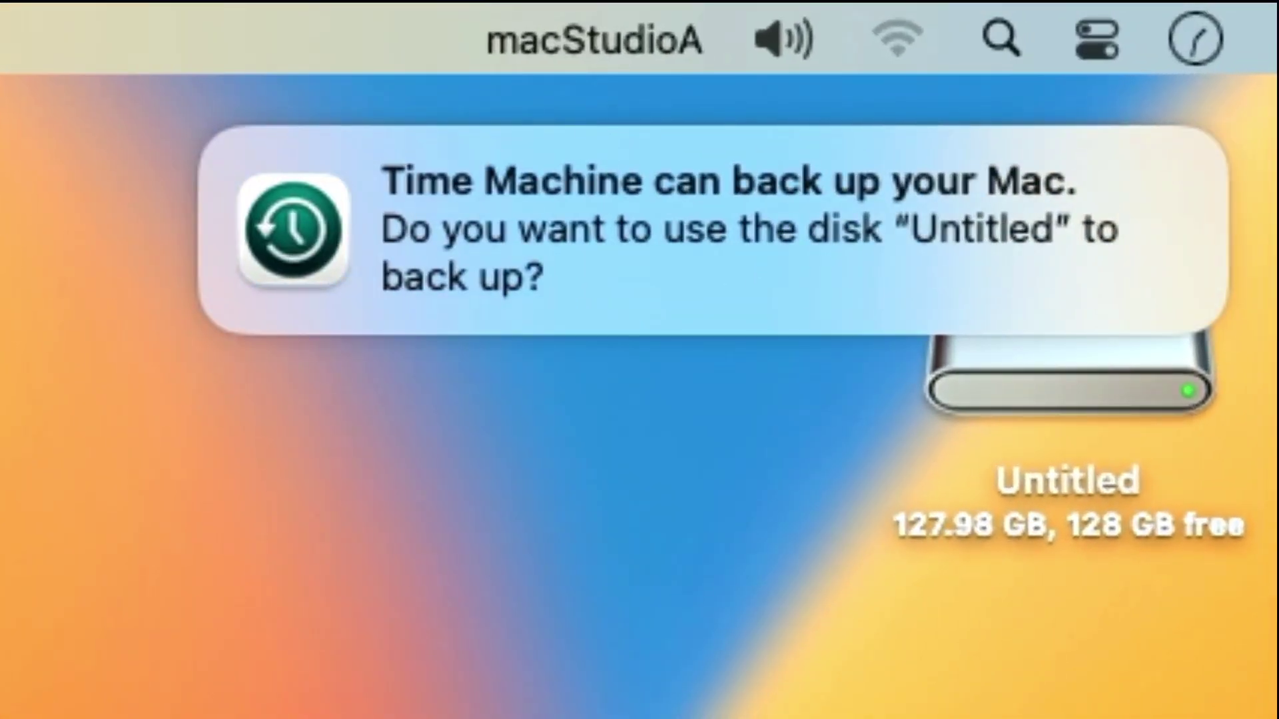
Accept the Time Machine notification's offer to use the Untitled disk for backups.
{"action": "mouse_move", "coordinate": [893, 271]}
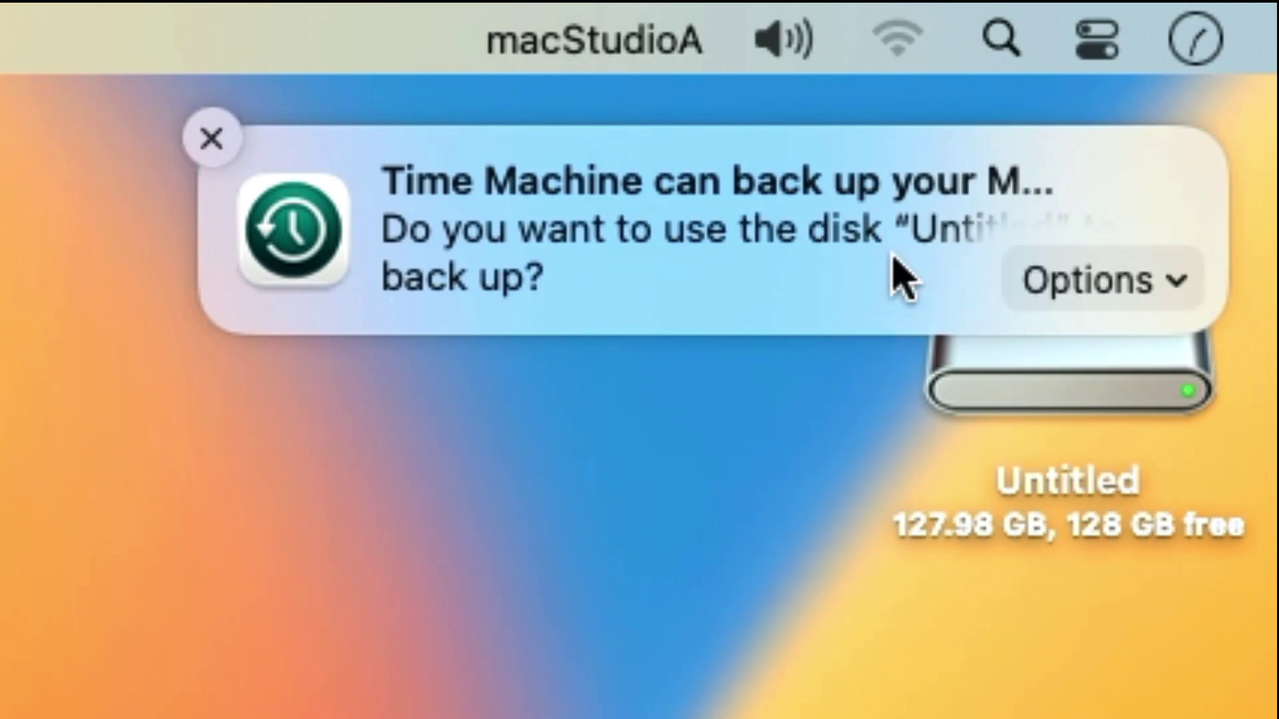
{"action": "left_click", "coordinate": [1176, 283]}
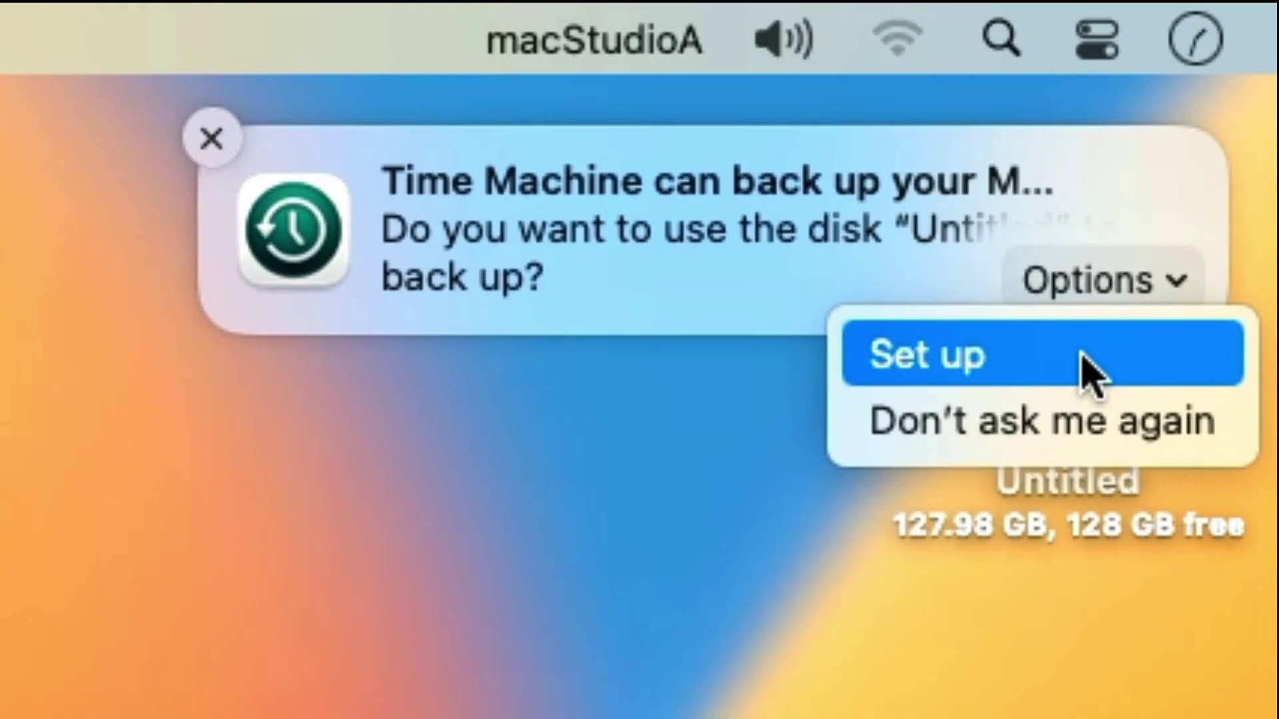
{"action": "left_click", "coordinate": [1092, 373]}
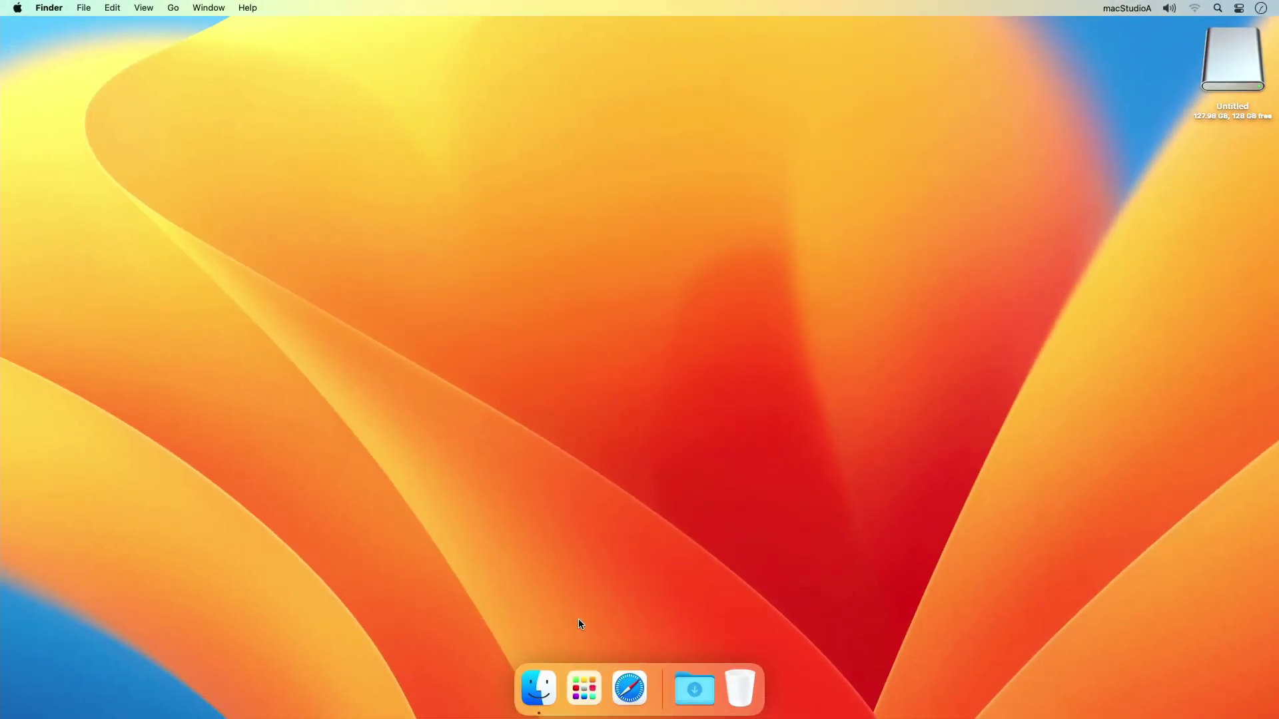
Launch System Settings from the Apple menu and go to General > Time Machine.
{"action": "left_click", "coordinate": [584, 686]}
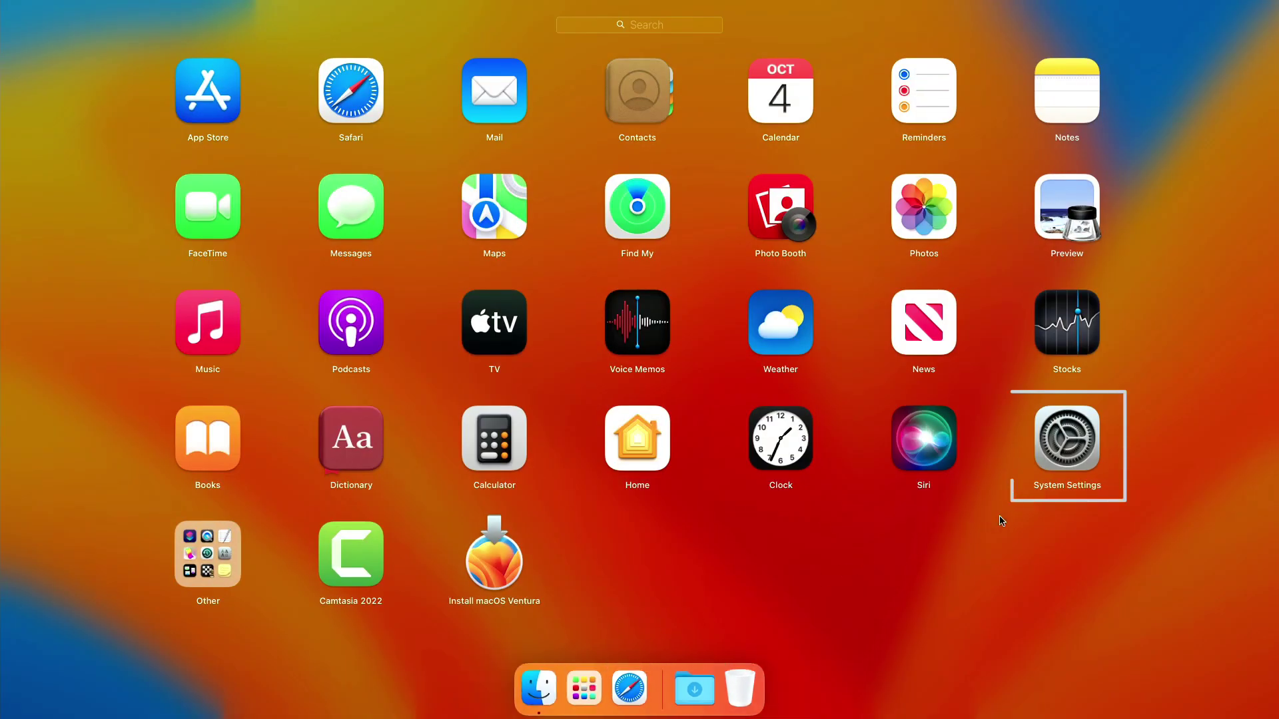
{"action": "left_click", "coordinate": [871, 579]}
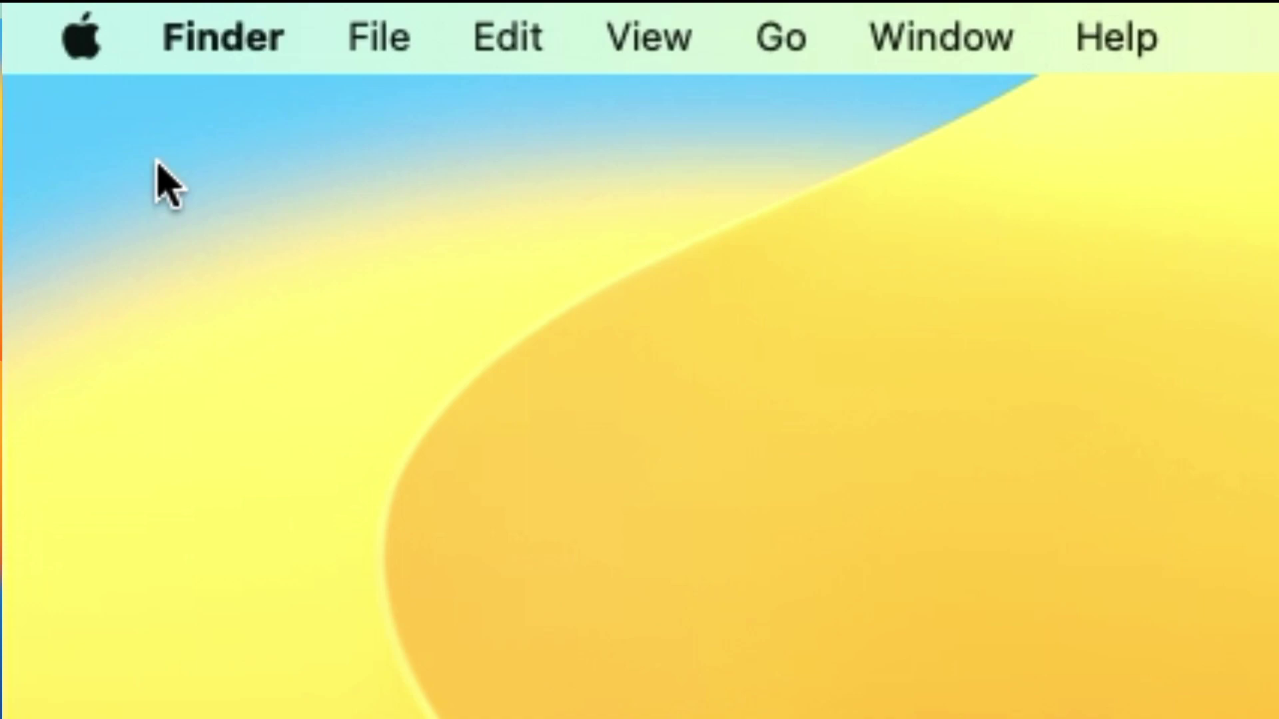
{"action": "left_click", "coordinate": [17, 8]}
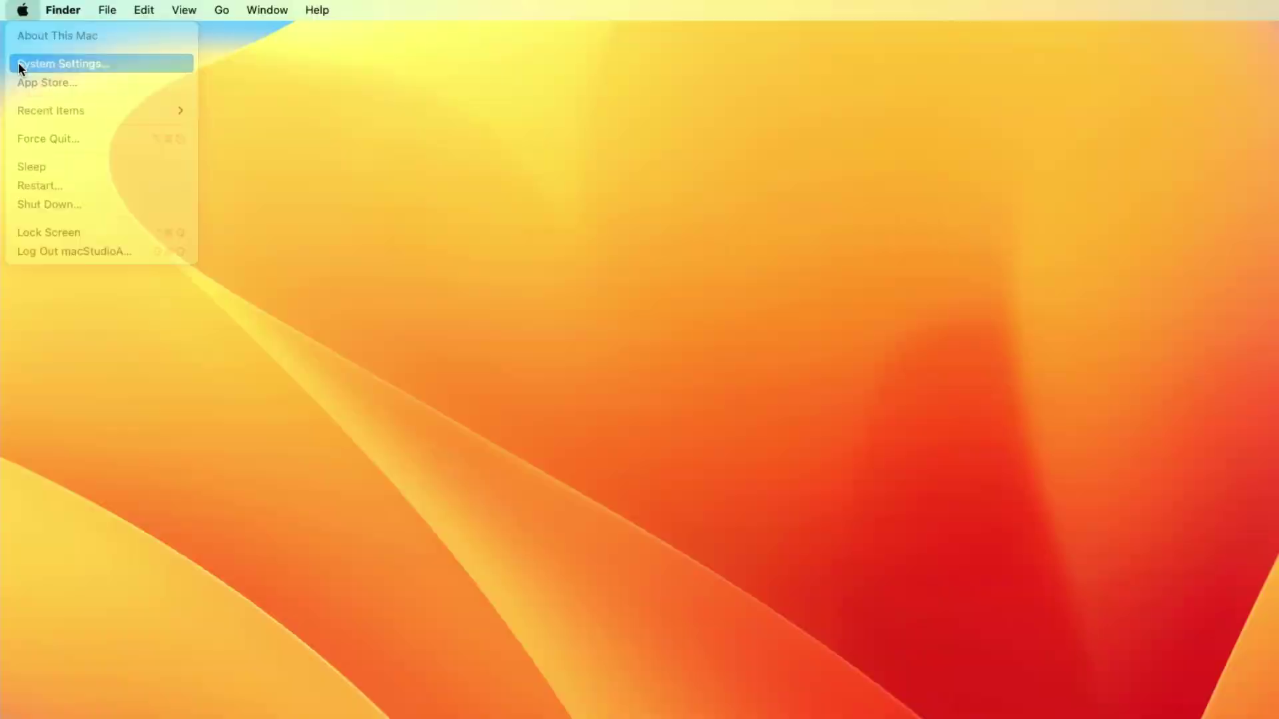
{"action": "left_click", "coordinate": [70, 233]}
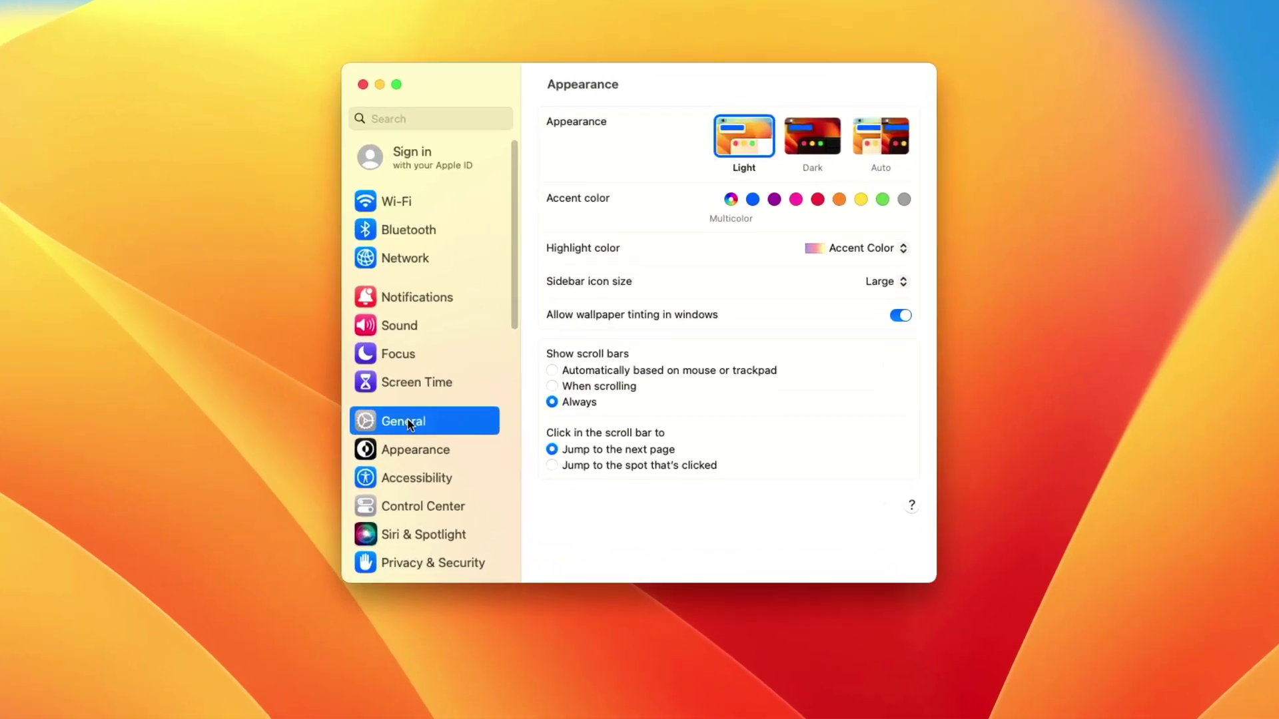
{"action": "left_click", "coordinate": [410, 424]}
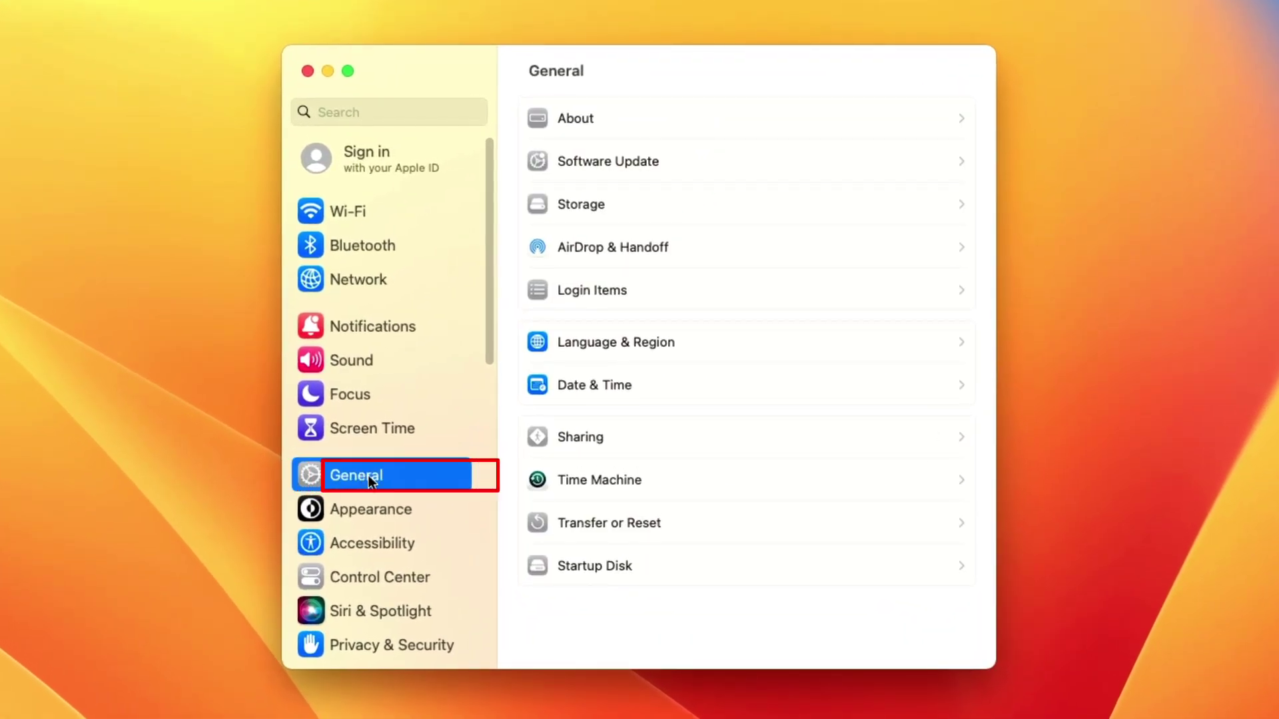
{"action": "left_click", "coordinate": [629, 478]}
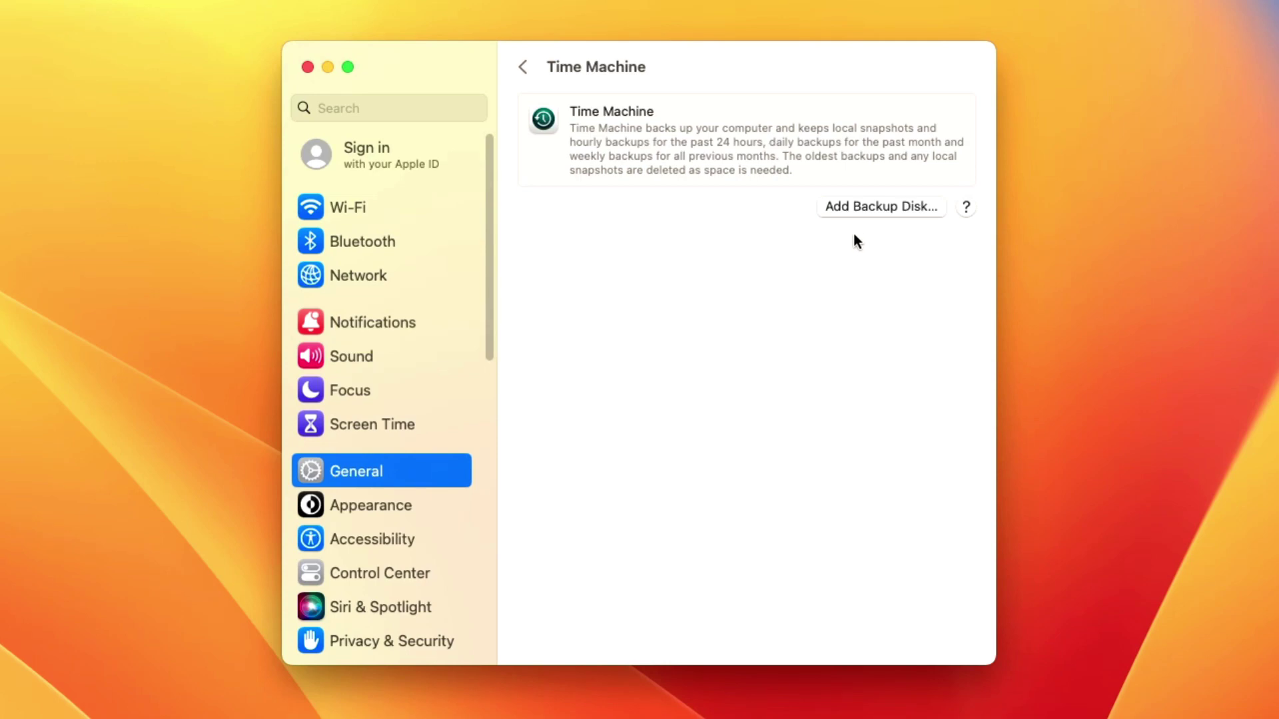
Add the Untitled disk with encryption off, trying a custom space limit before reverting to None.
{"action": "left_click", "coordinate": [852, 207]}
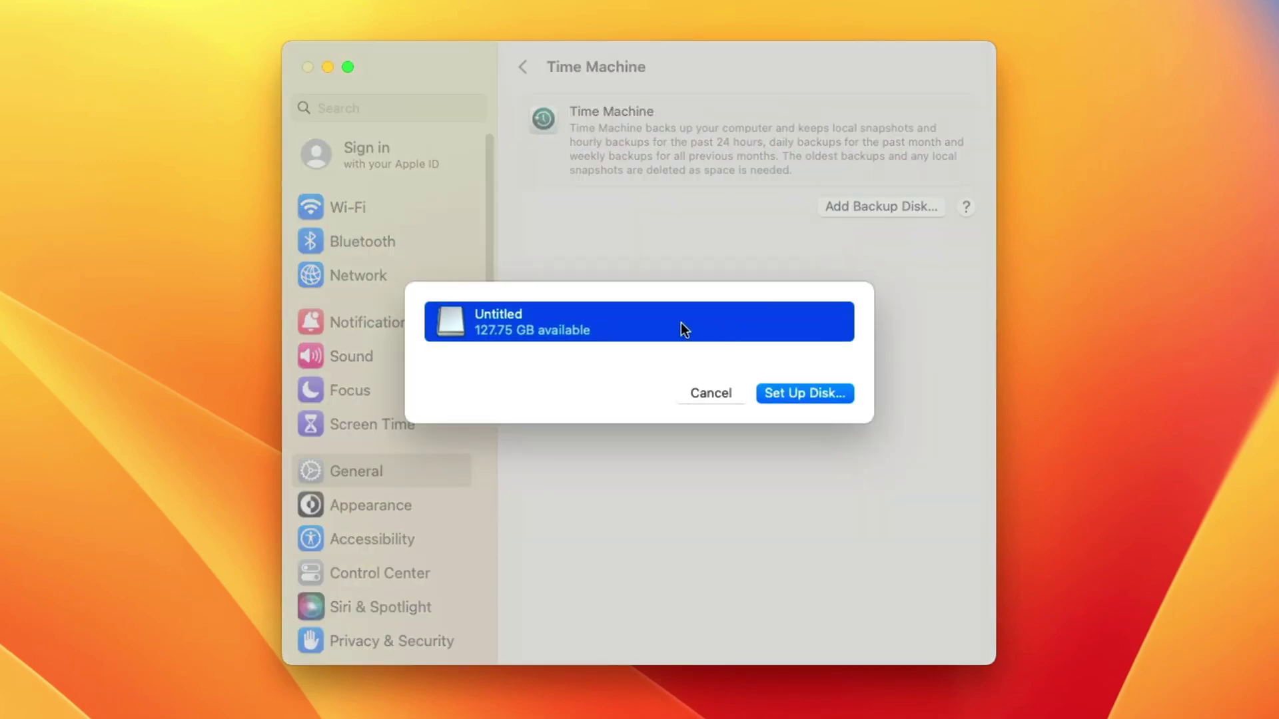
{"action": "left_click", "coordinate": [801, 394]}
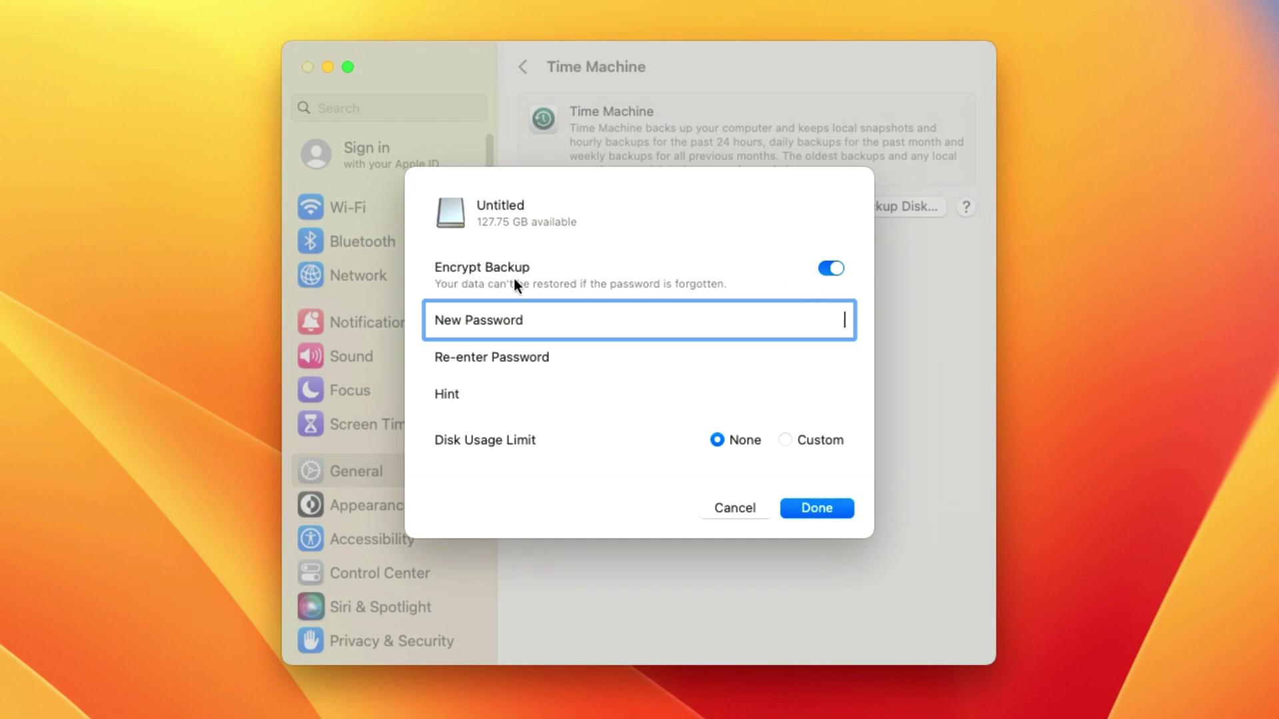
{"action": "left_click", "coordinate": [831, 266]}
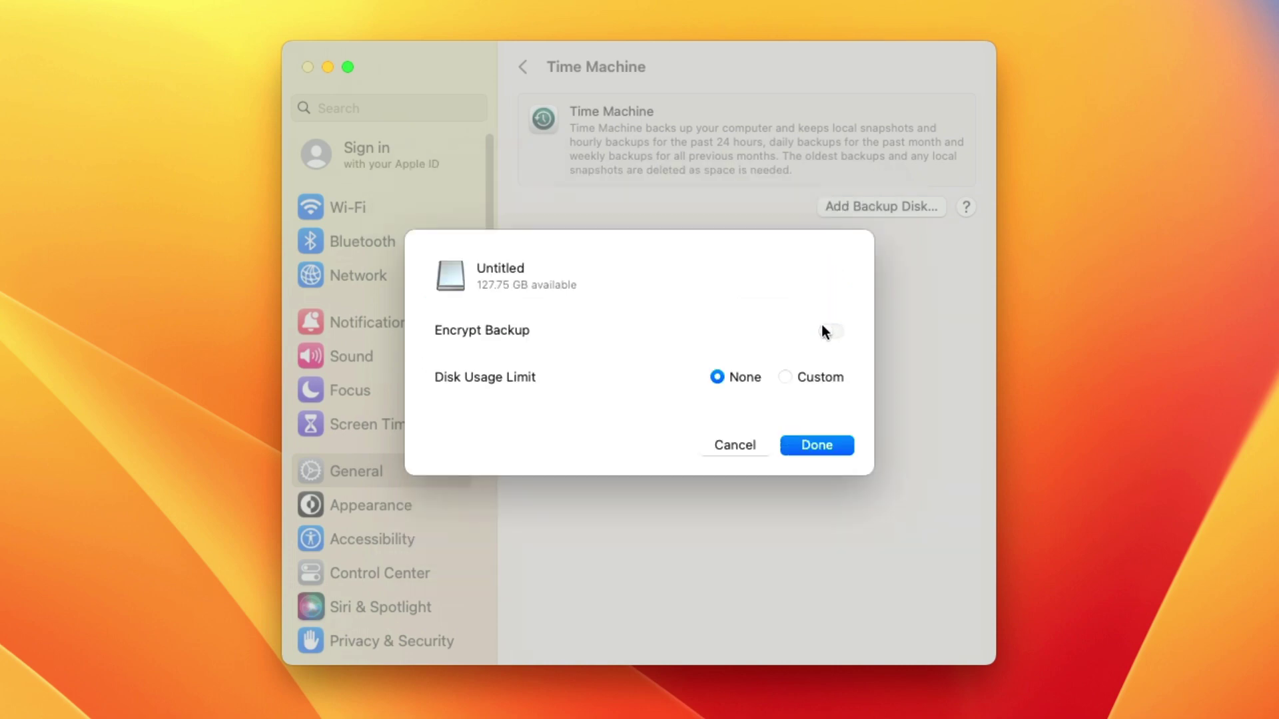
{"action": "left_click", "coordinate": [785, 377]}
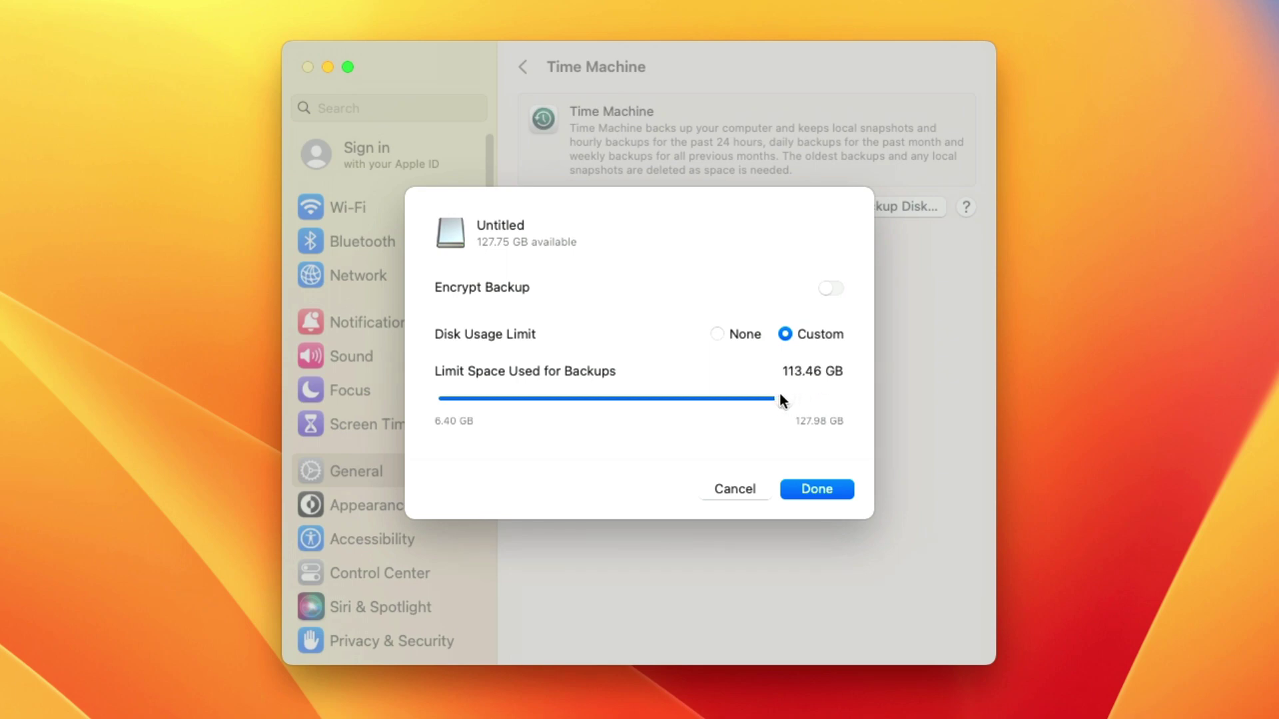
{"action": "left_click_drag", "start_coordinate": [780, 396], "coordinate": [829, 398]}
{"action": "left_click", "coordinate": [716, 334]}
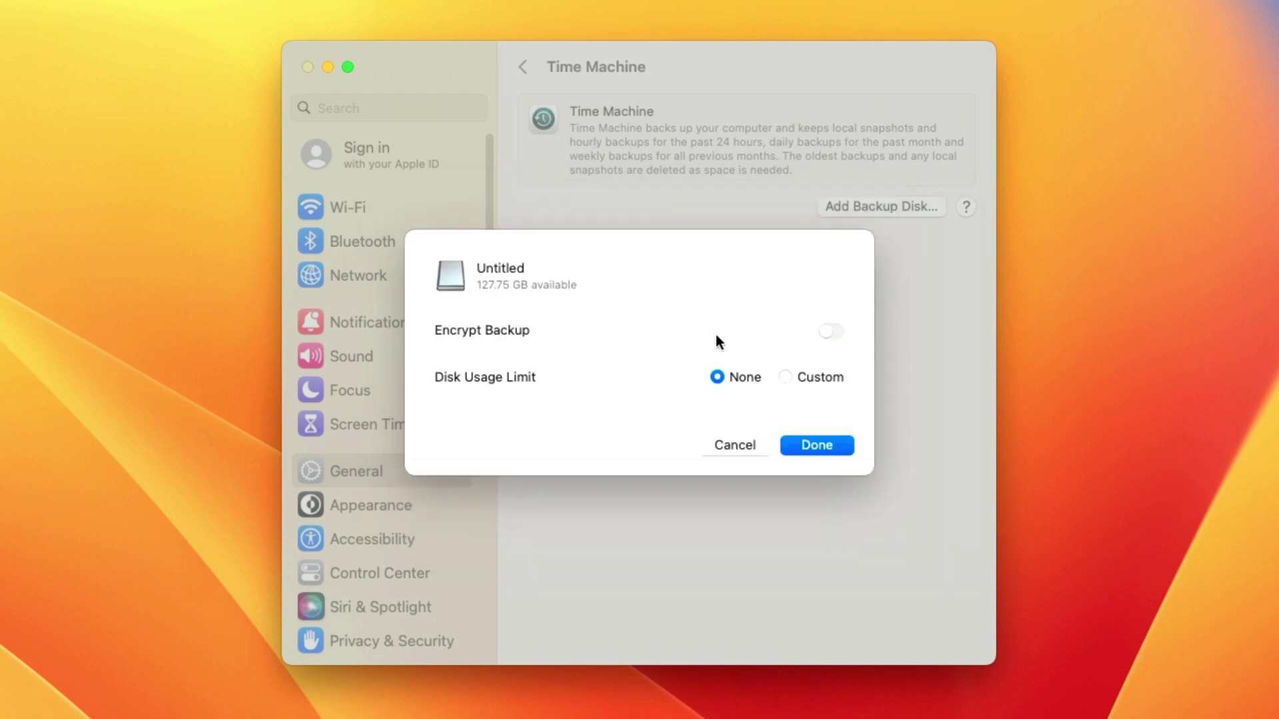
Add the disk, then set Time Machine's Back up frequency to Manually.
{"action": "left_click", "coordinate": [817, 445]}
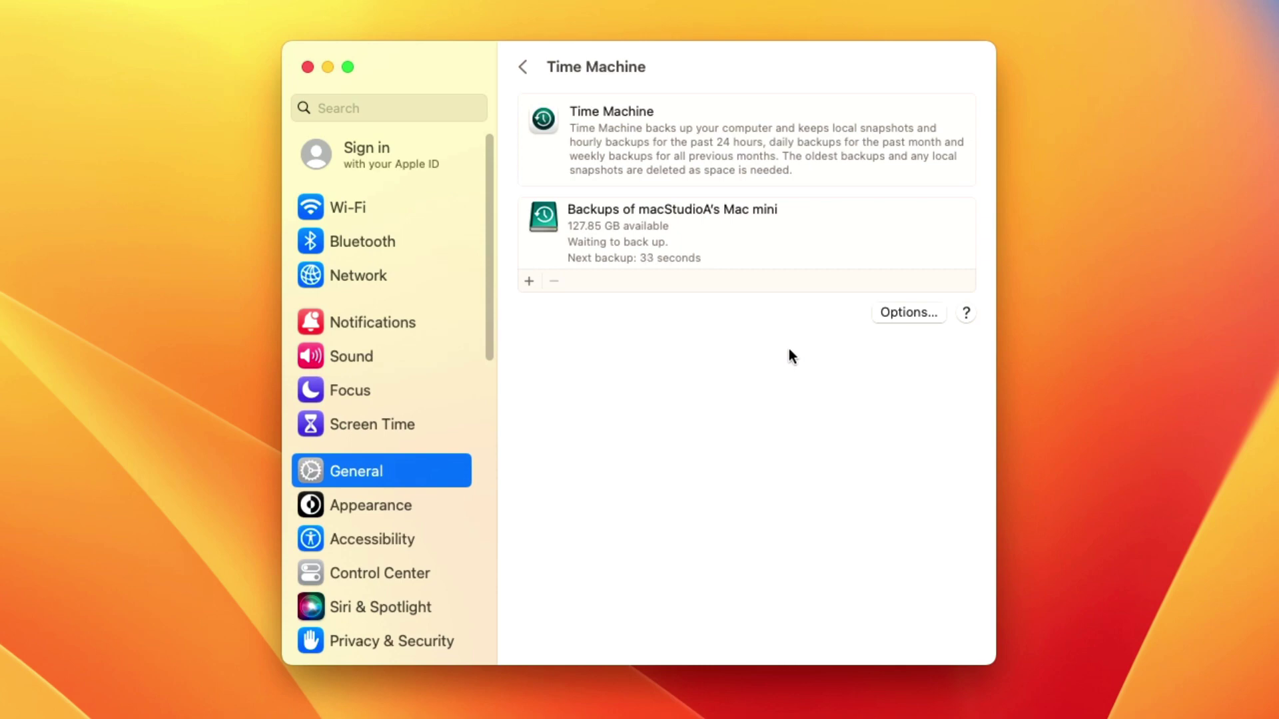
{"action": "left_click", "coordinate": [903, 314]}
{"action": "left_click", "coordinate": [779, 267]}
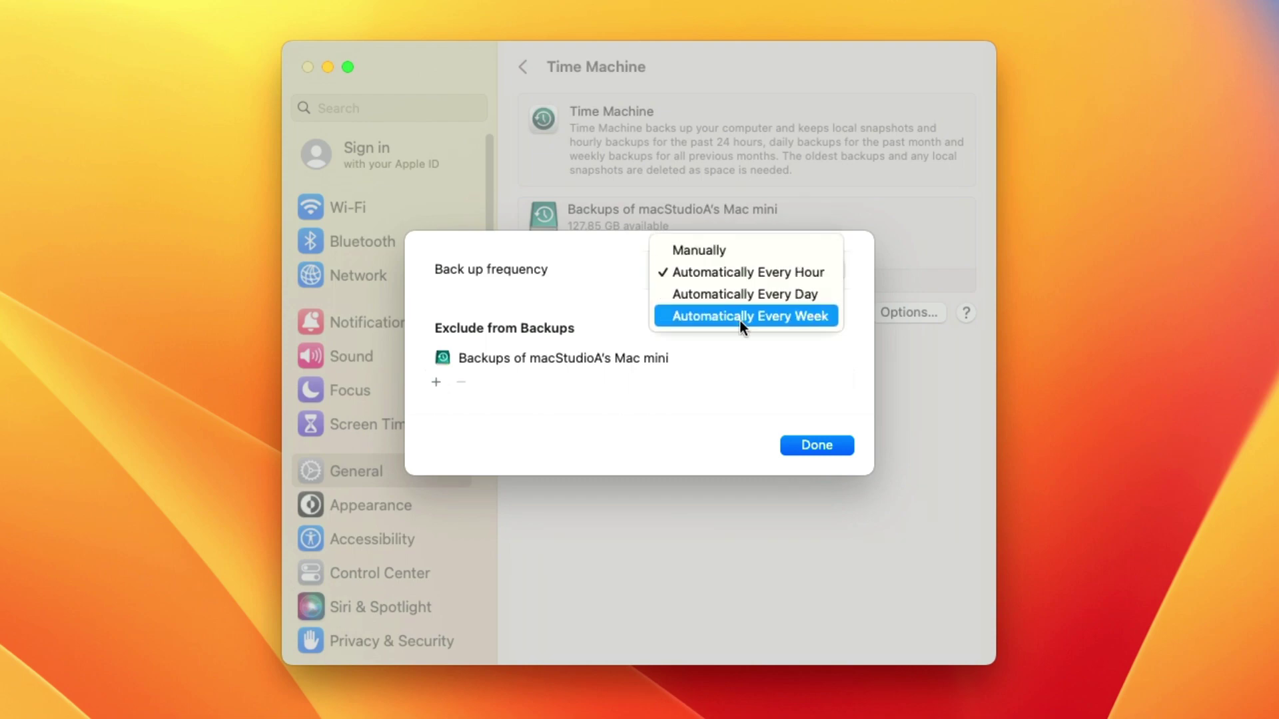
{"action": "left_click", "coordinate": [724, 347]}
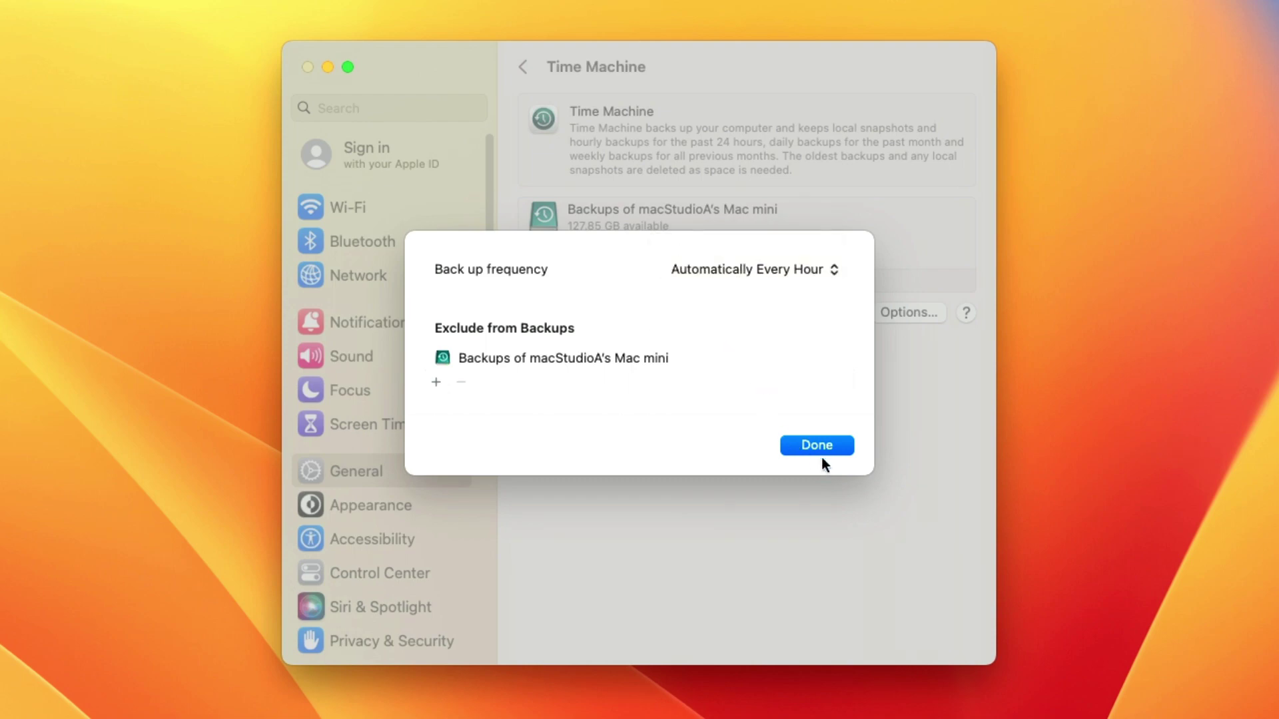
{"action": "left_click", "coordinate": [736, 270]}
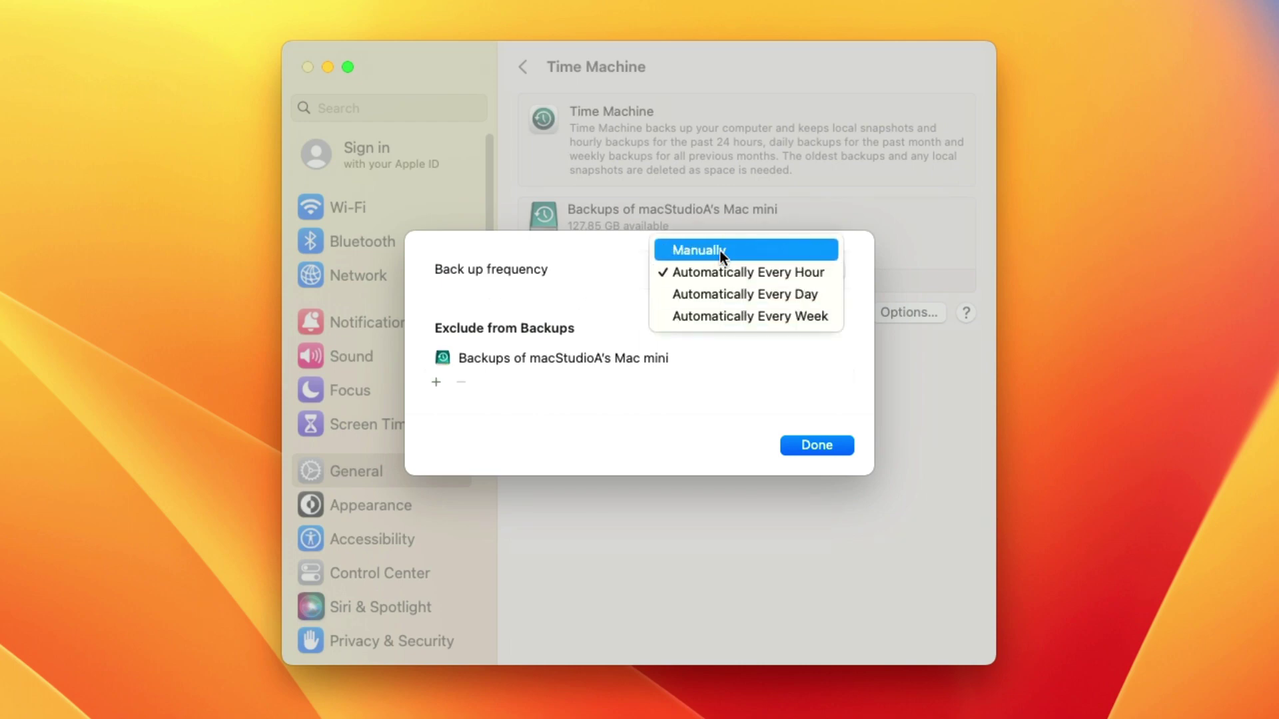
{"action": "left_click", "coordinate": [720, 251]}
Confirm the options and stop the backup that started automatically.
{"action": "left_click", "coordinate": [815, 446]}
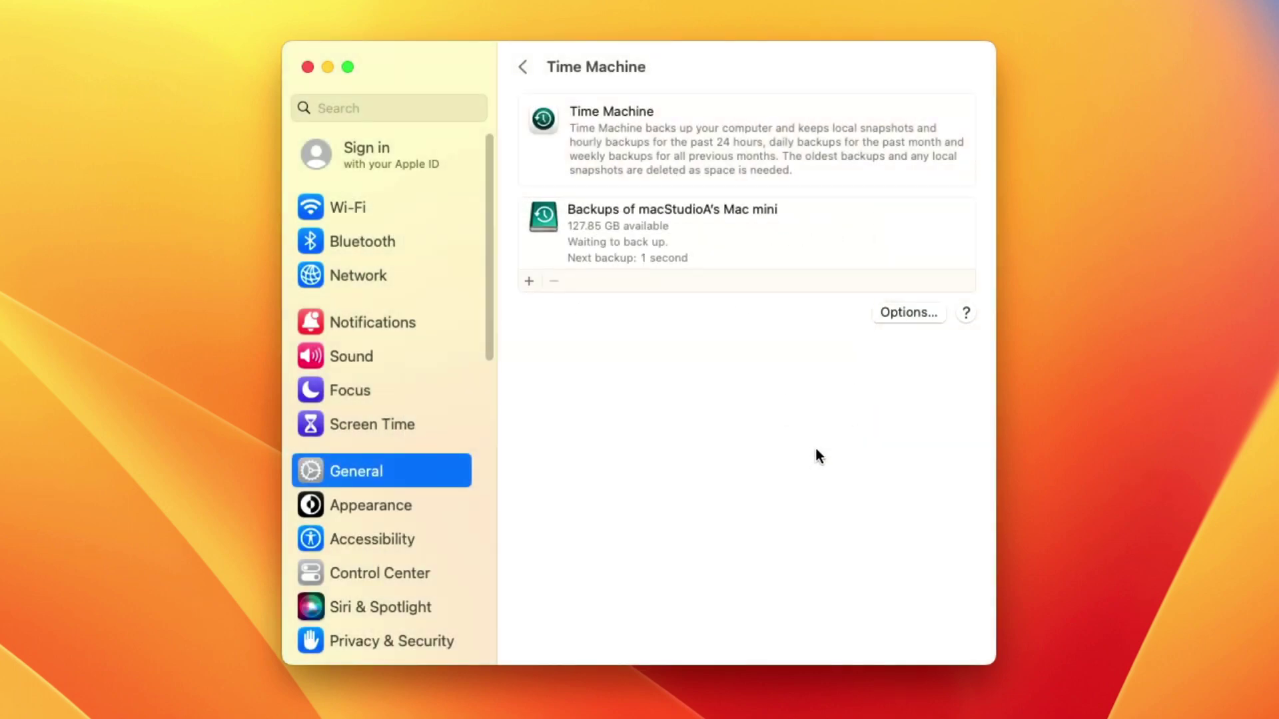
{"action": "left_click", "coordinate": [744, 238]}
{"action": "left_click", "coordinate": [762, 248]}
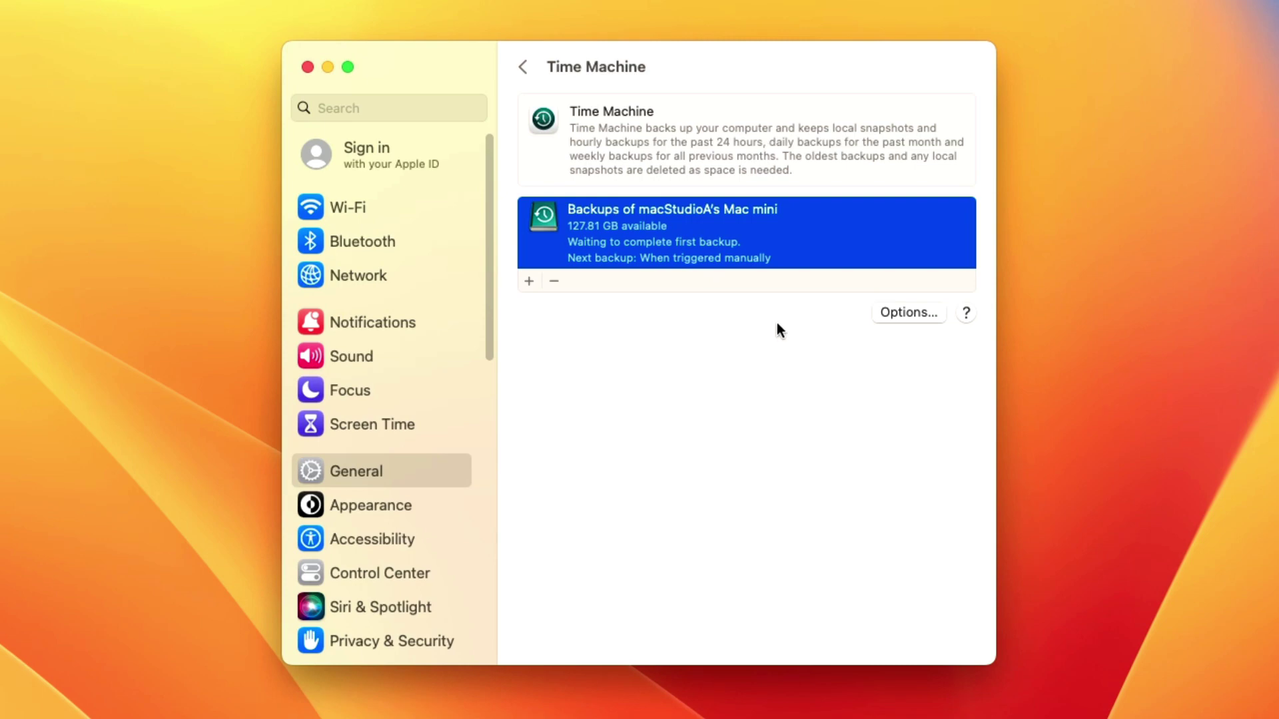
{"action": "left_click", "coordinate": [905, 311]}
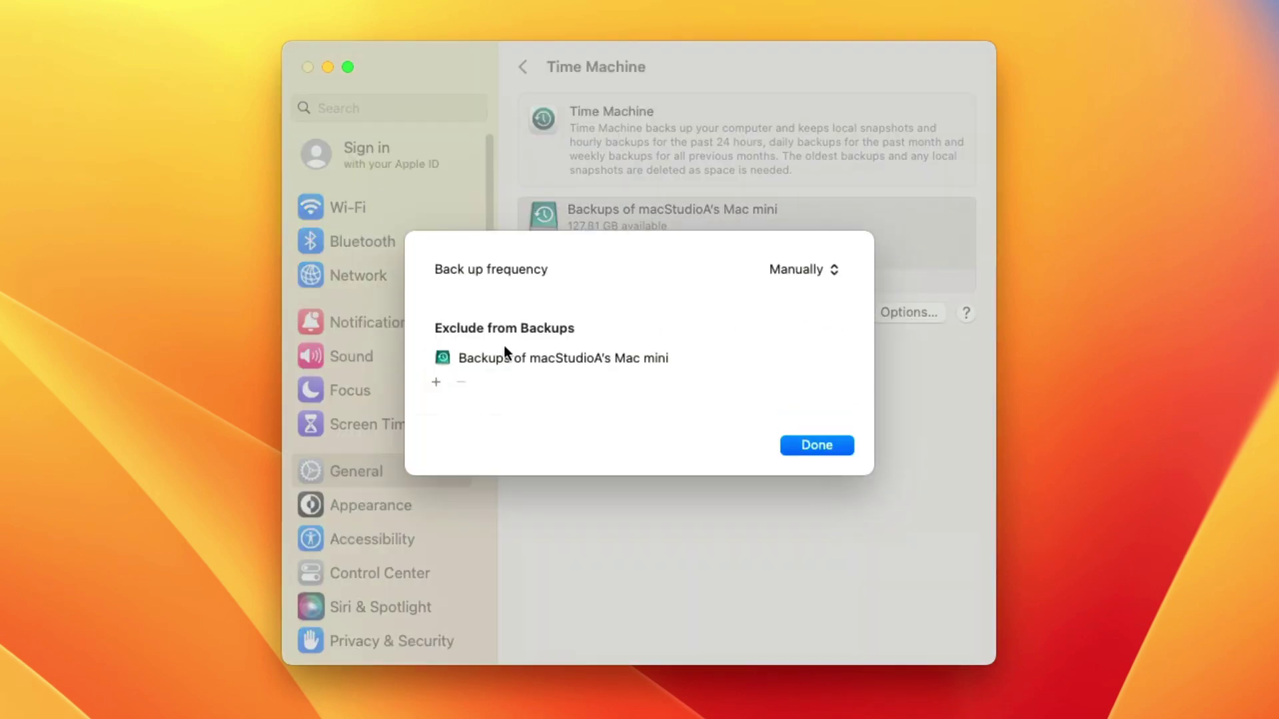
{"action": "left_click", "coordinate": [436, 382]}
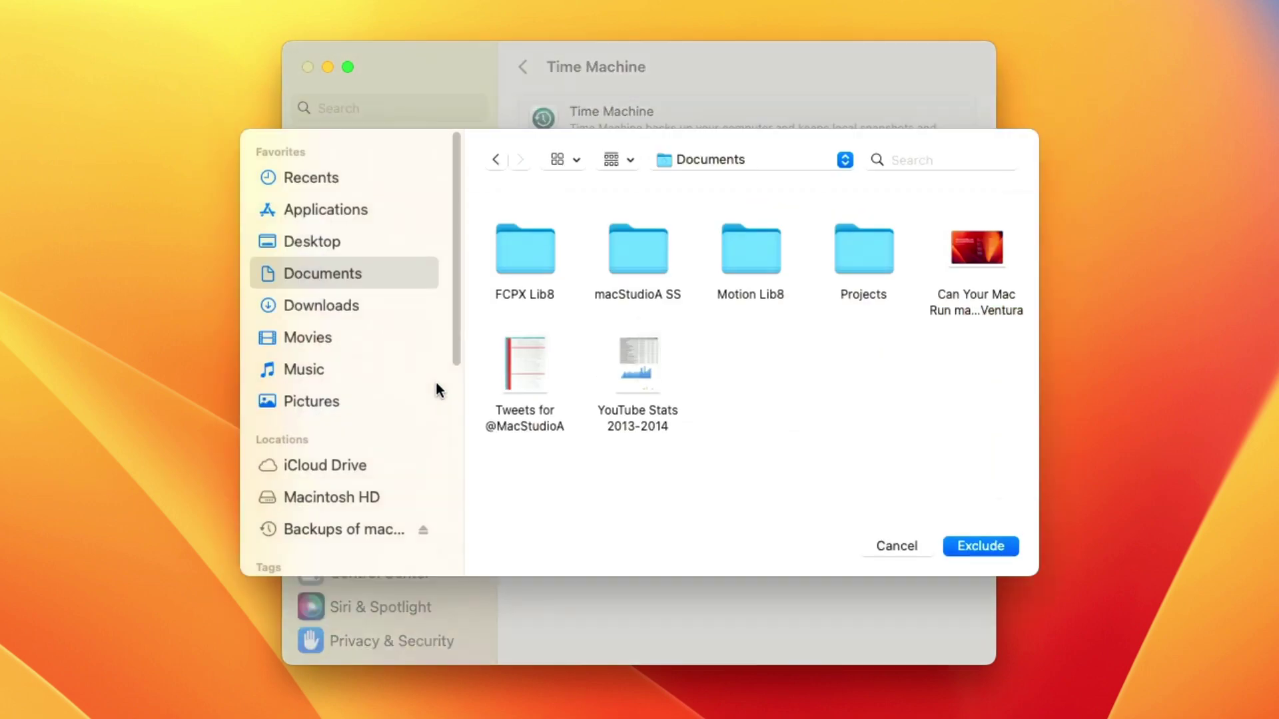
{"action": "left_click", "coordinate": [325, 339]}
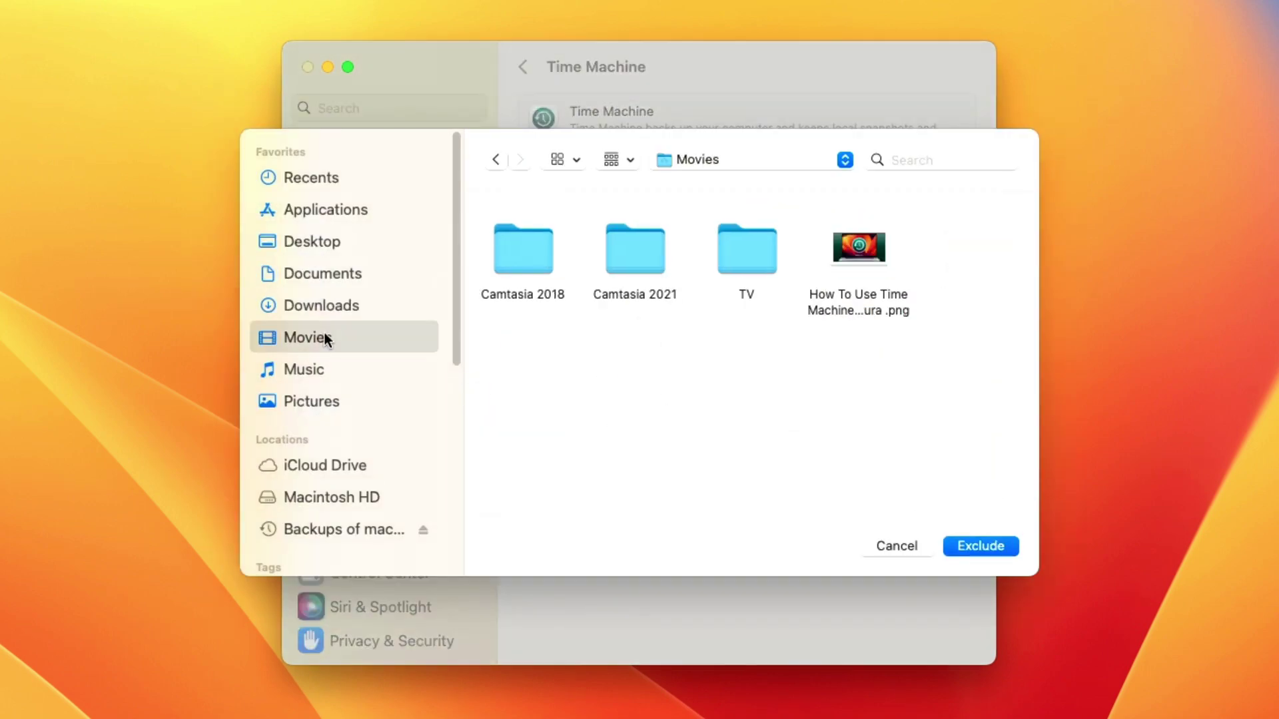
{"action": "left_click", "coordinate": [979, 546]}
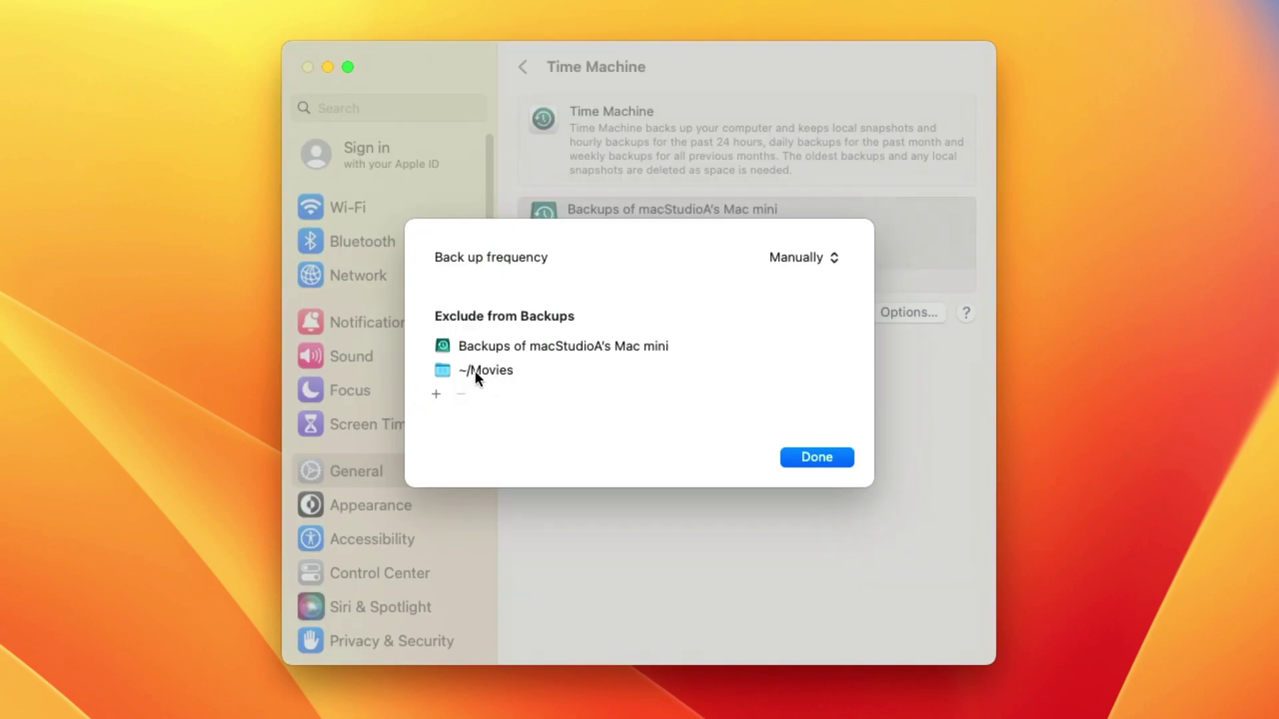
{"action": "left_click", "coordinate": [477, 370]}
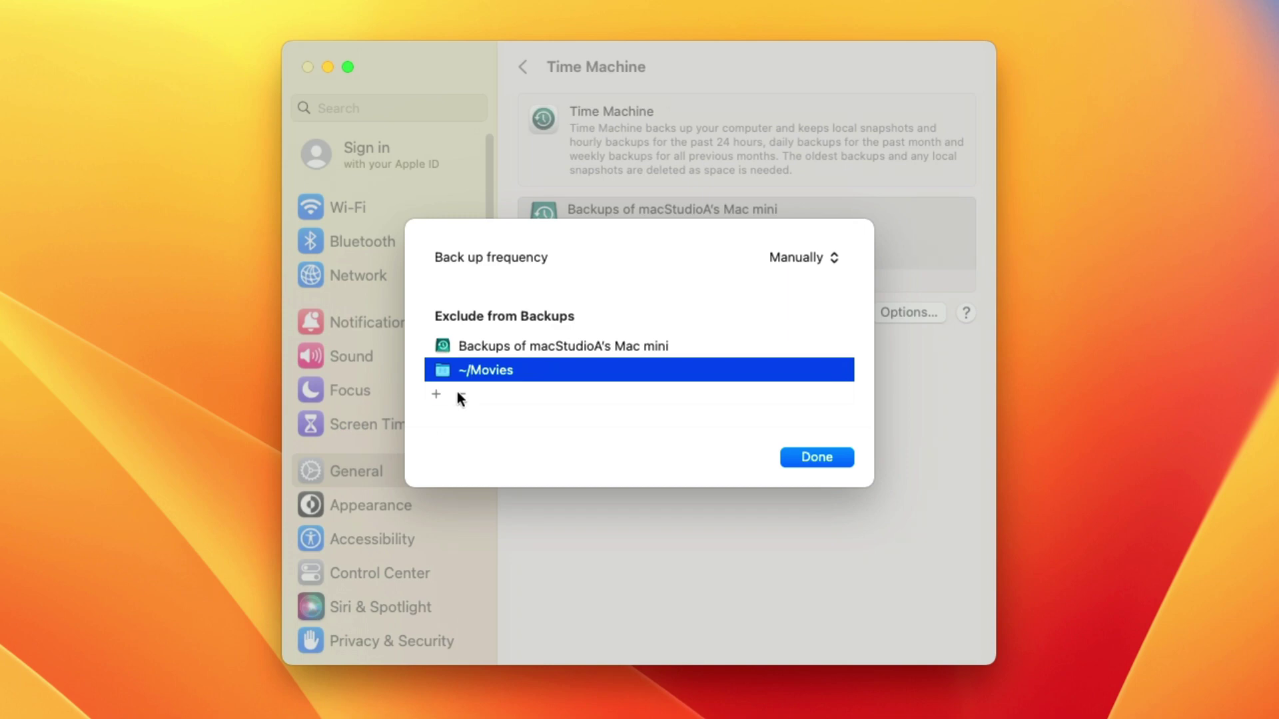
{"action": "left_click", "coordinate": [459, 393]}
{"action": "left_click", "coordinate": [816, 444]}
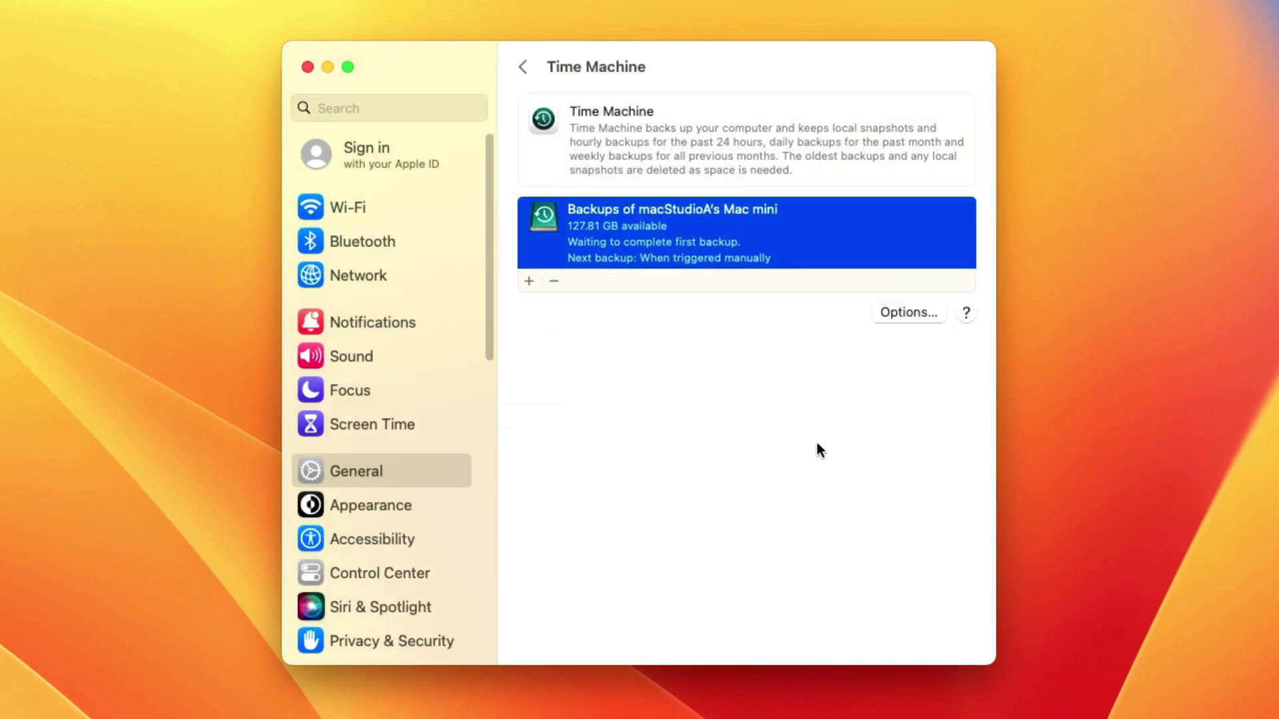
{"action": "left_click", "coordinate": [412, 573]}
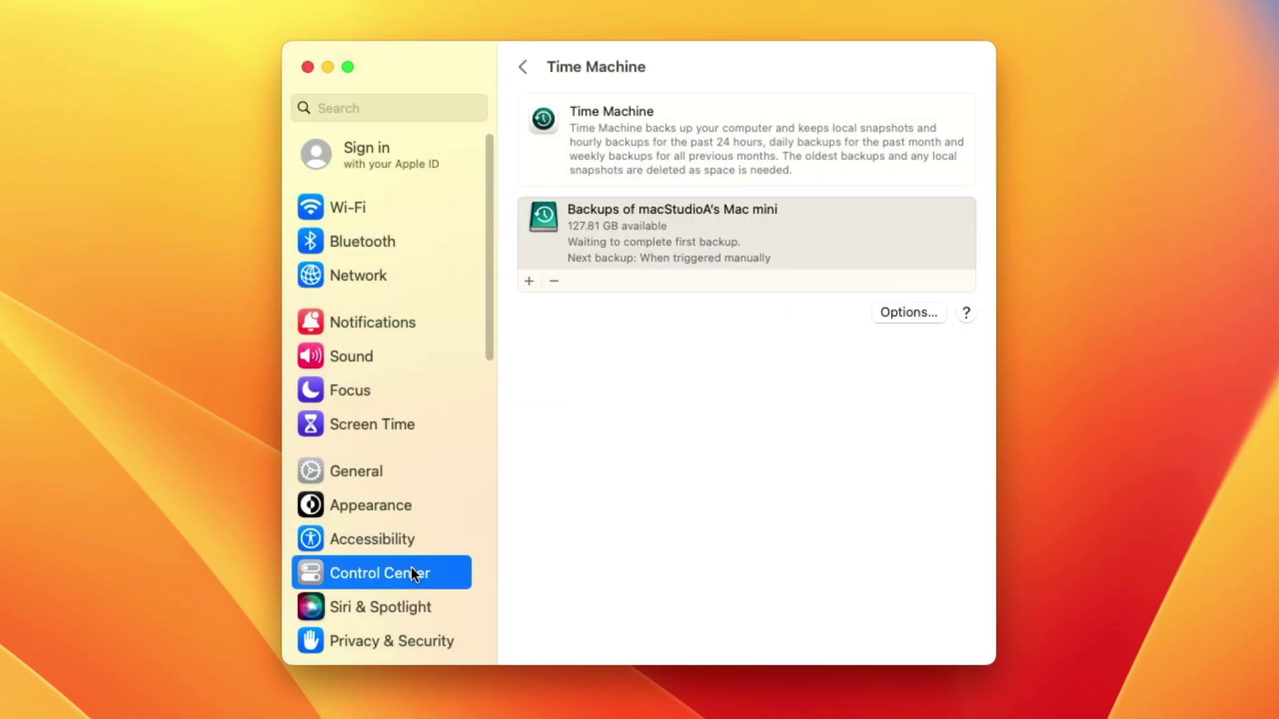
{"action": "scroll", "coordinate": [750, 509], "scroll_direction": "down", "scroll_amount": 10}
{"action": "scroll", "coordinate": [751, 511], "scroll_direction": "down", "scroll_amount": 3}
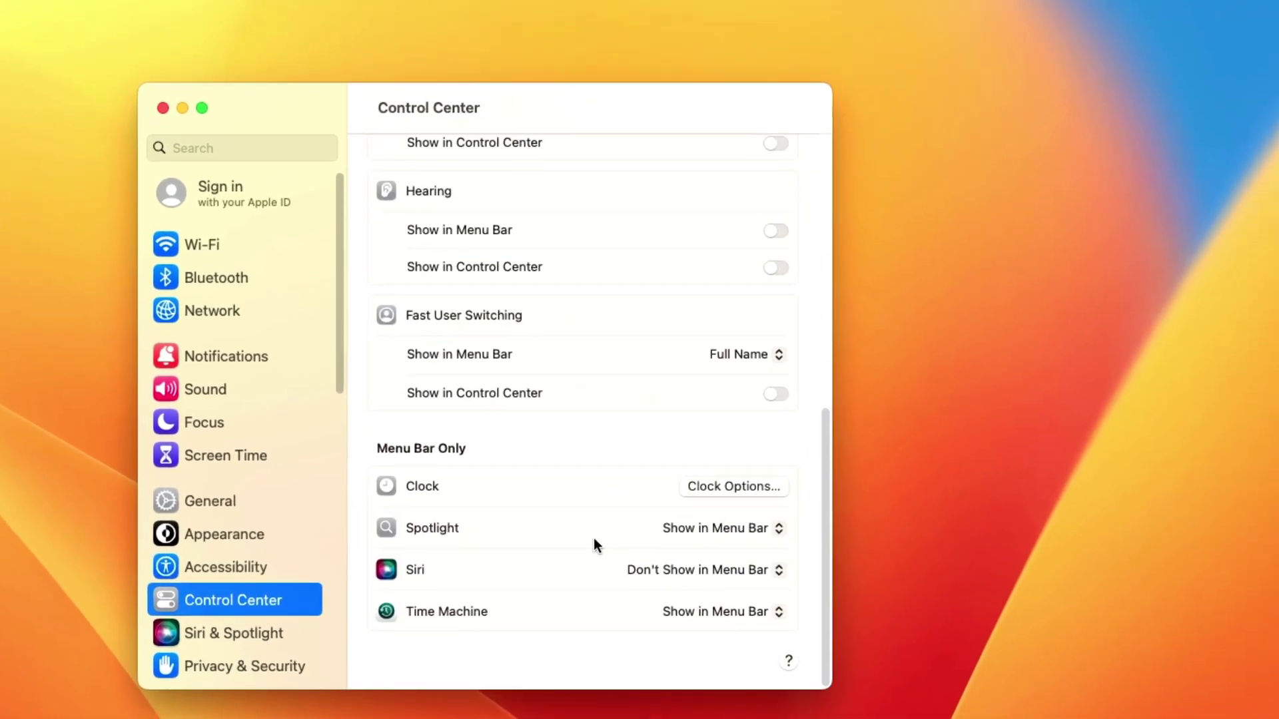
{"action": "left_click", "coordinate": [877, 587]}
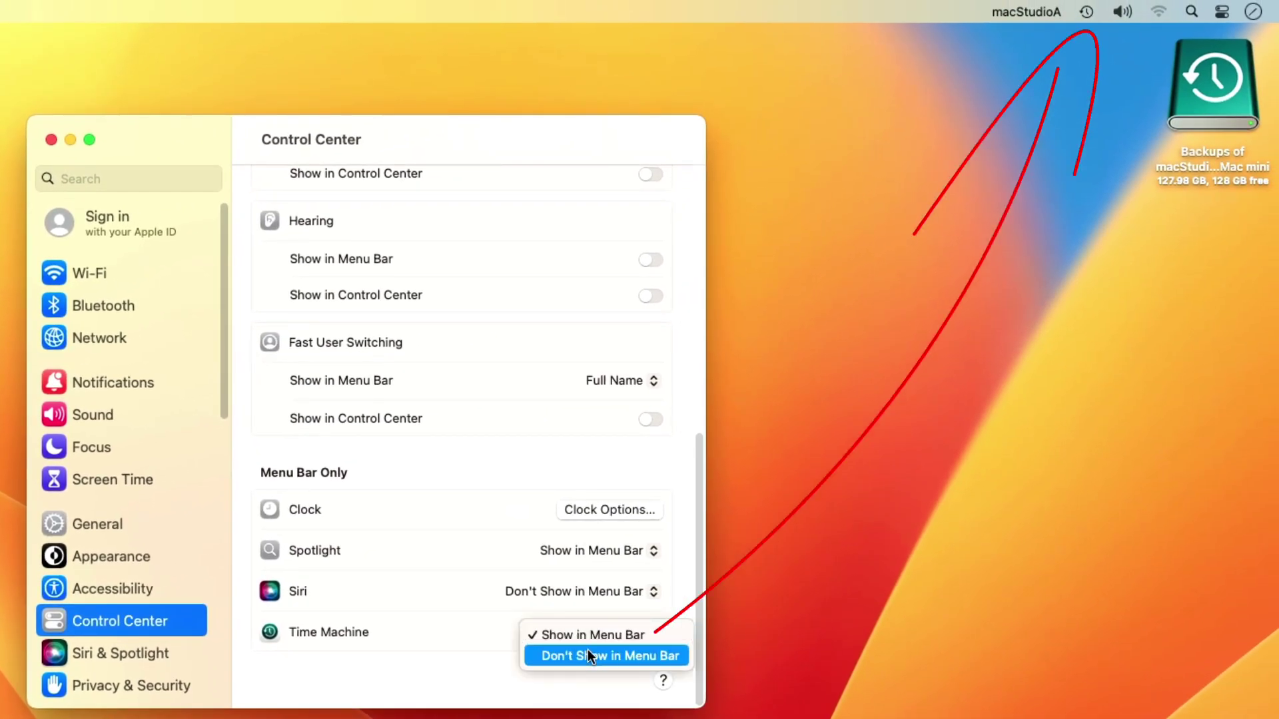
{"action": "left_click", "coordinate": [587, 655]}
{"action": "left_click", "coordinate": [592, 633]}
{"action": "left_click", "coordinate": [593, 613]}
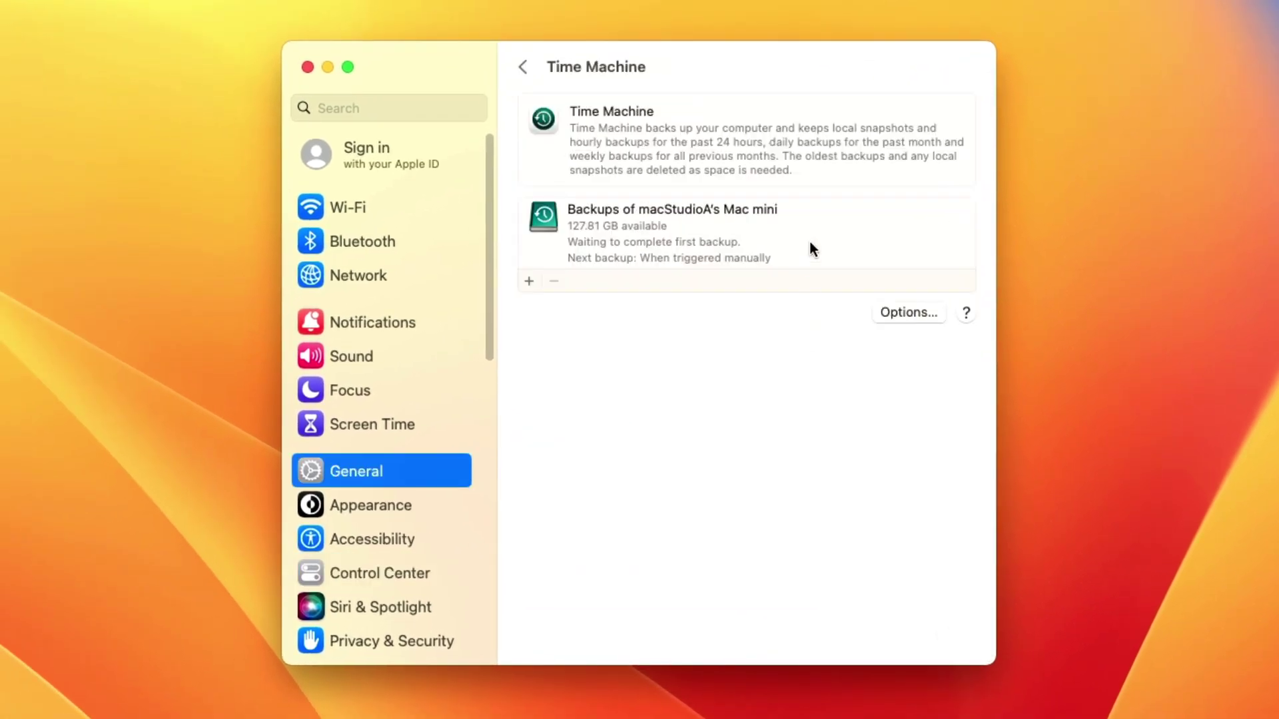
{"action": "left_click", "coordinate": [810, 241]}
Start a Time Machine backup now and follow its progress on the backup disk.
{"action": "right_click", "coordinate": [810, 238]}
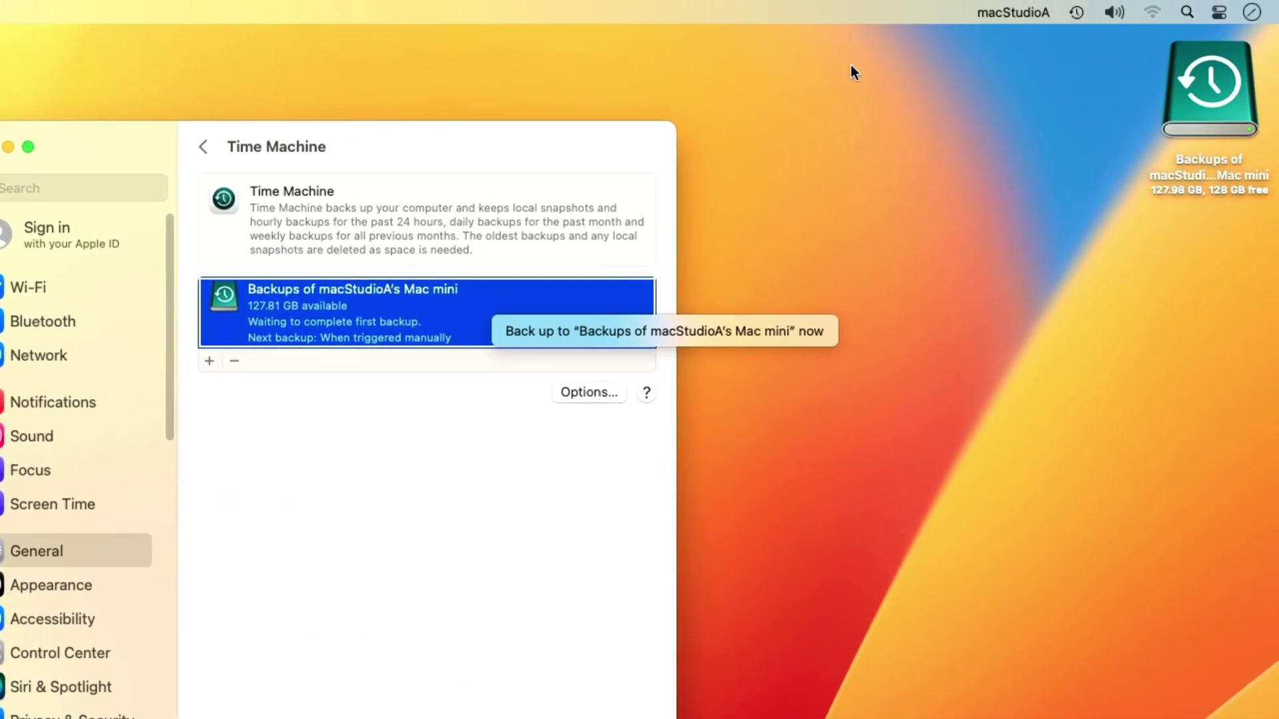
{"action": "left_click", "coordinate": [850, 65]}
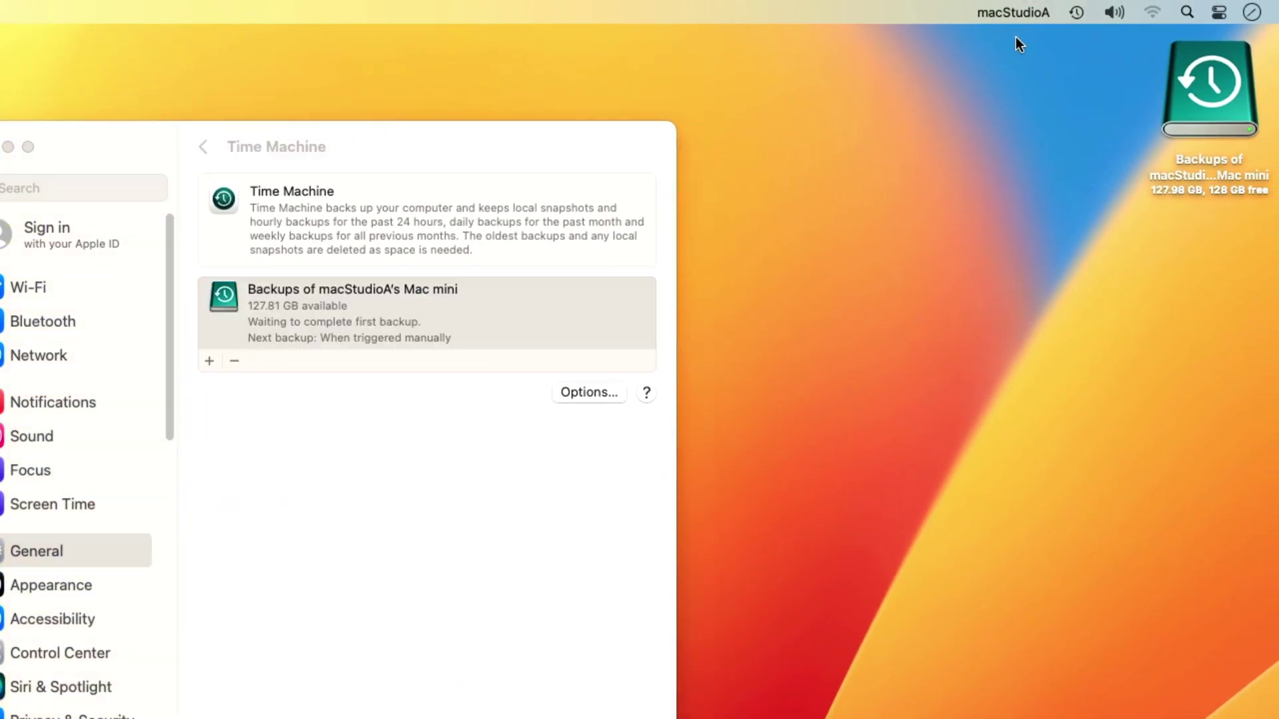
{"action": "left_click", "coordinate": [1075, 12]}
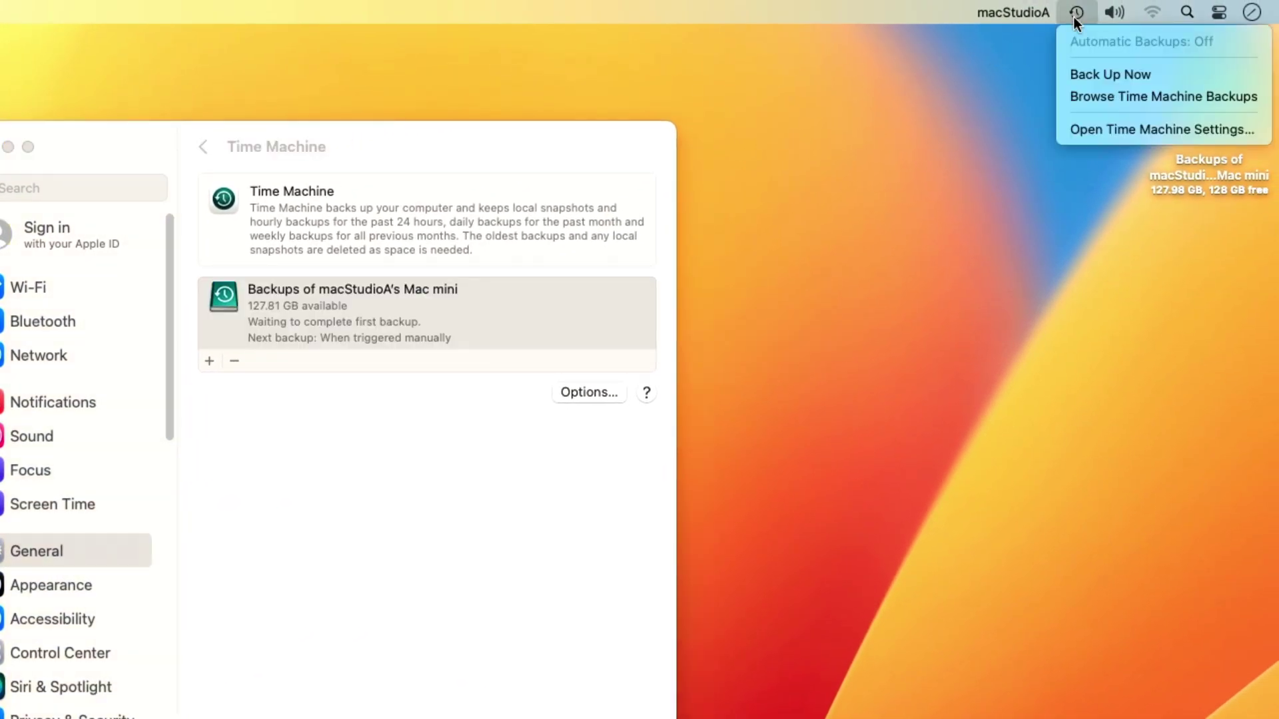
{"action": "left_click", "coordinate": [1085, 73]}
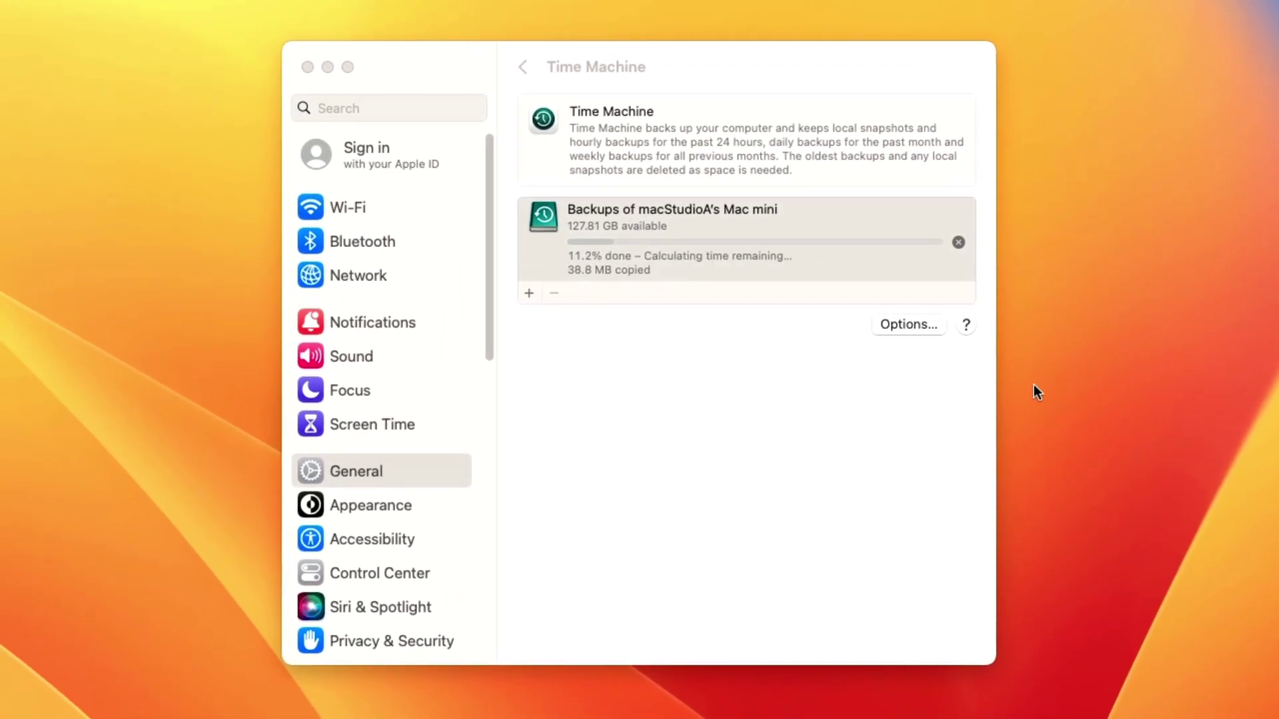
{"action": "left_click", "coordinate": [788, 213]}
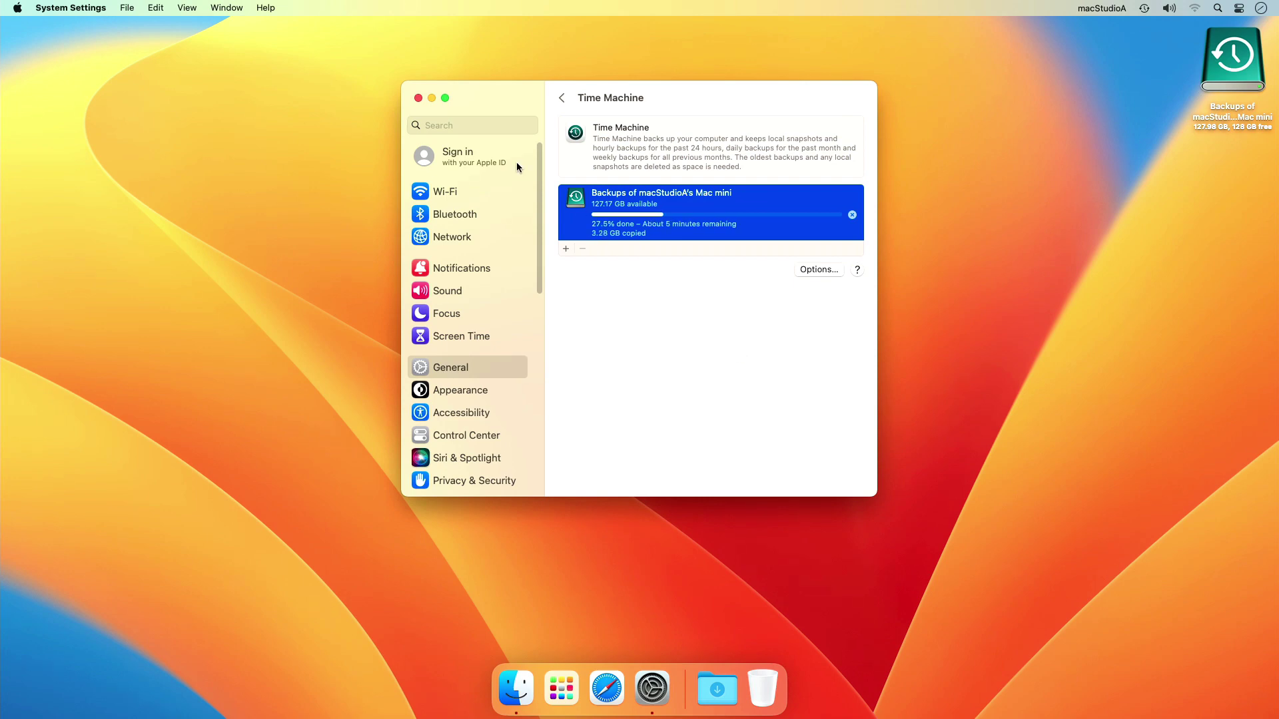
Launch Calculator, mark up a screenshot with a rectangle, then quit Preview.
{"action": "left_click", "coordinate": [561, 688]}
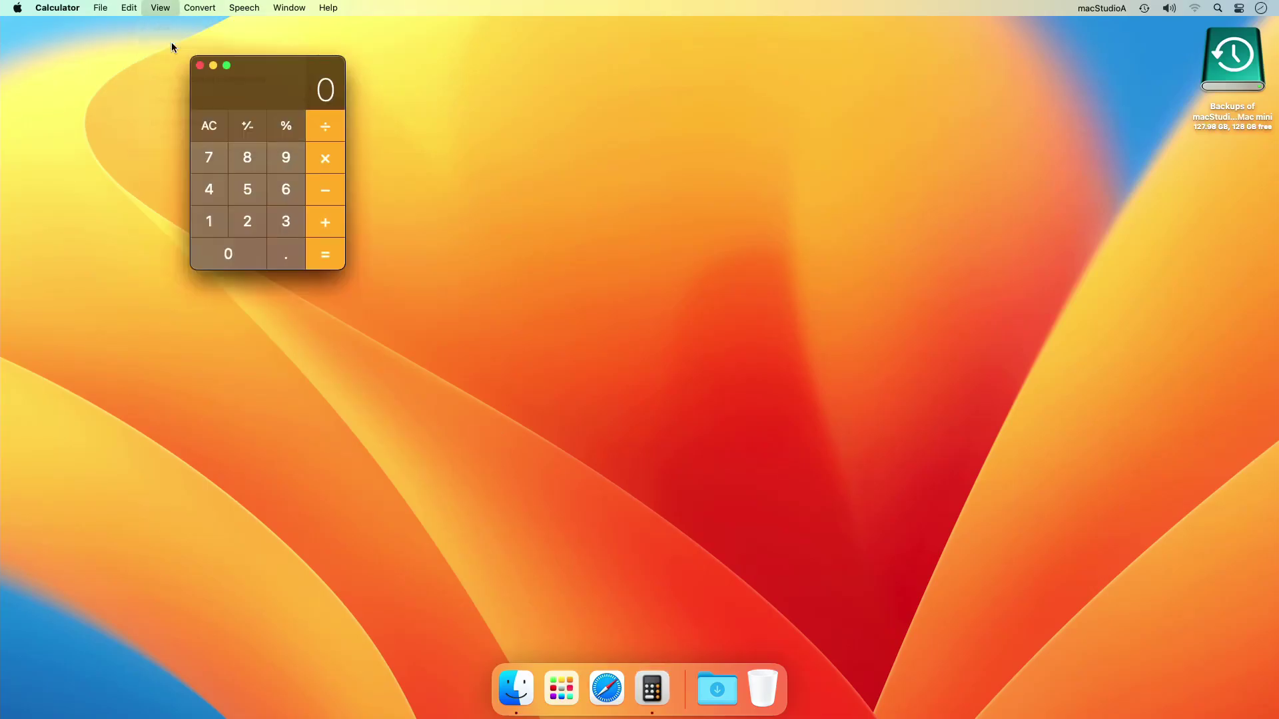
{"action": "left_click", "coordinate": [571, 654]}
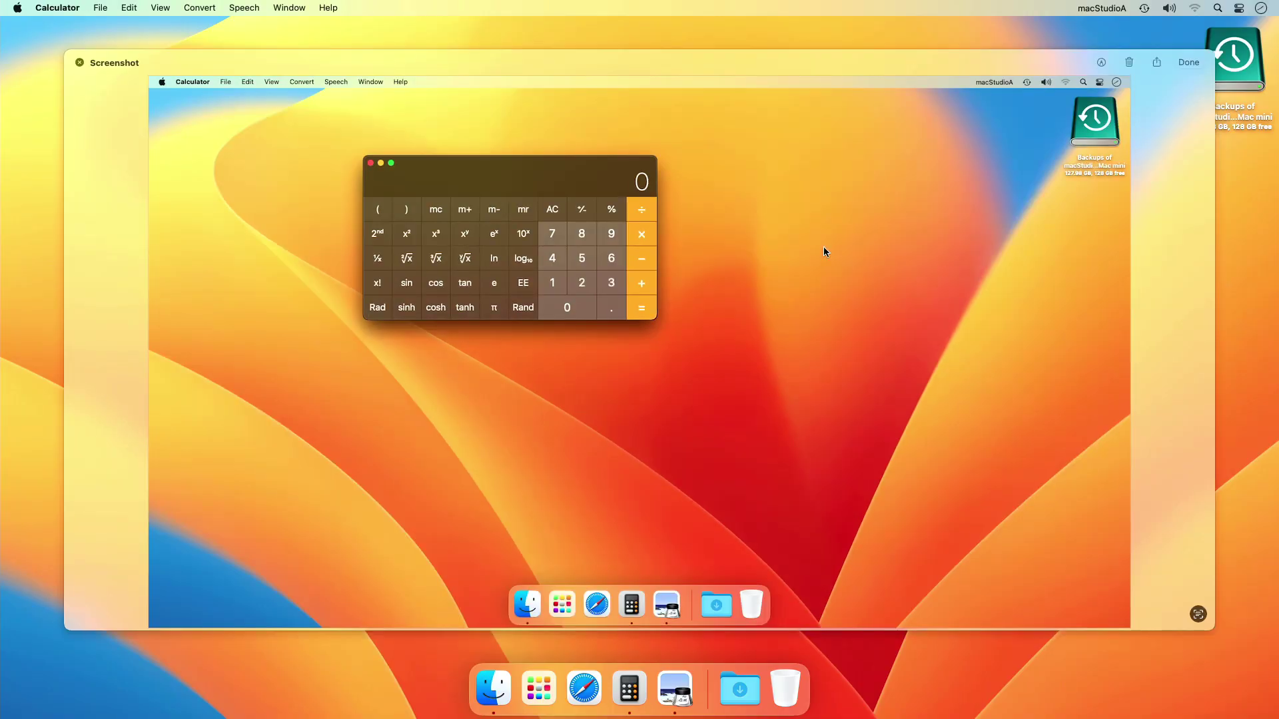
{"action": "left_click", "coordinate": [1101, 62]}
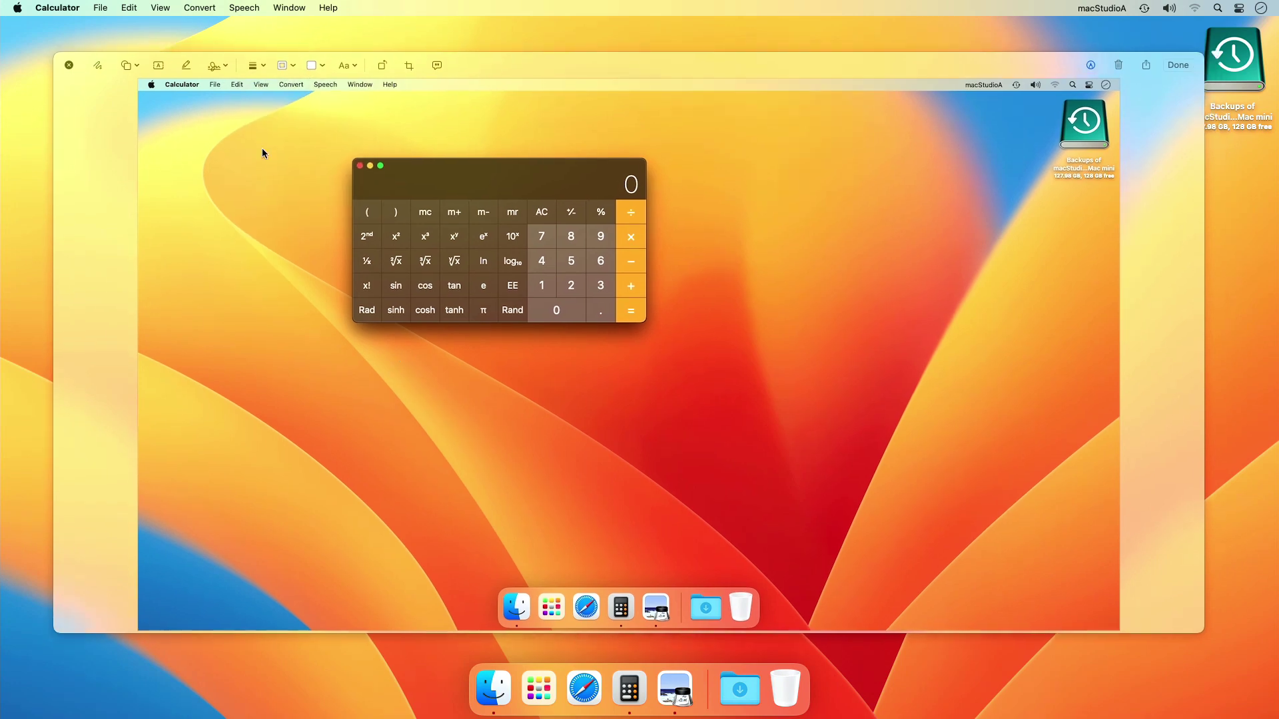
{"action": "left_click", "coordinate": [124, 64]}
{"action": "left_click", "coordinate": [117, 109]}
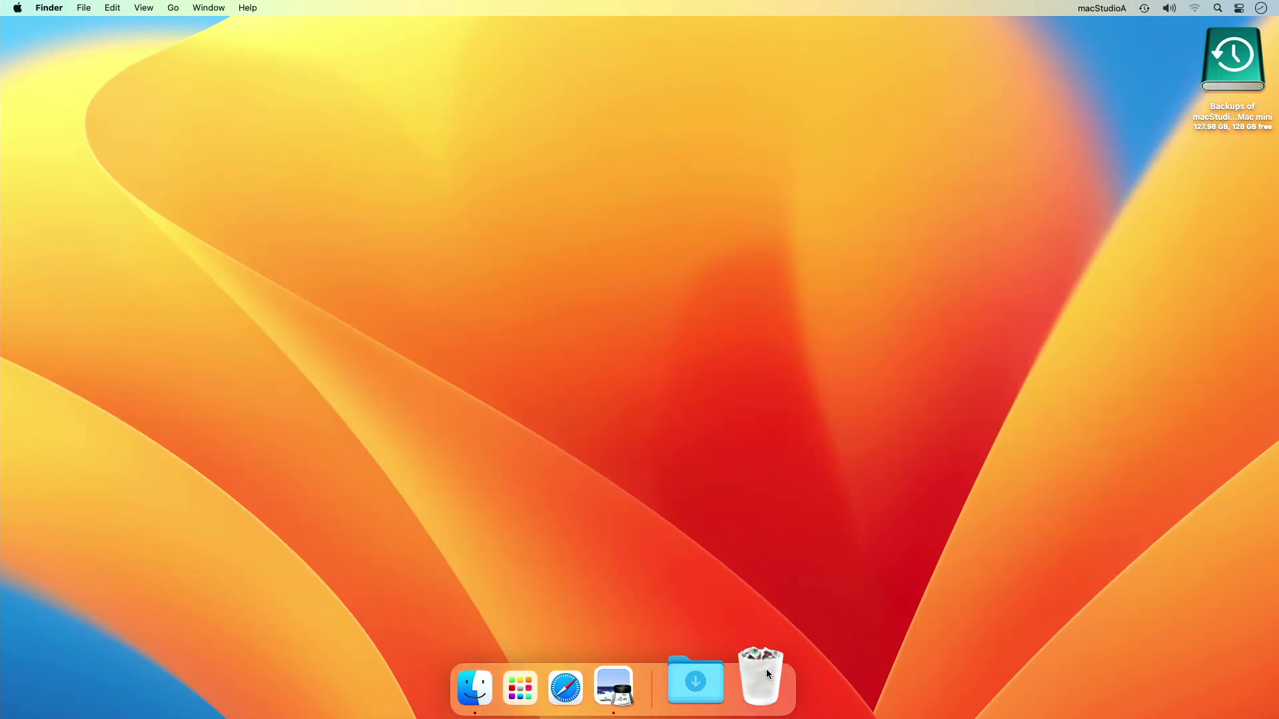
{"action": "right_click", "coordinate": [656, 683]}
{"action": "left_click", "coordinate": [668, 619]}
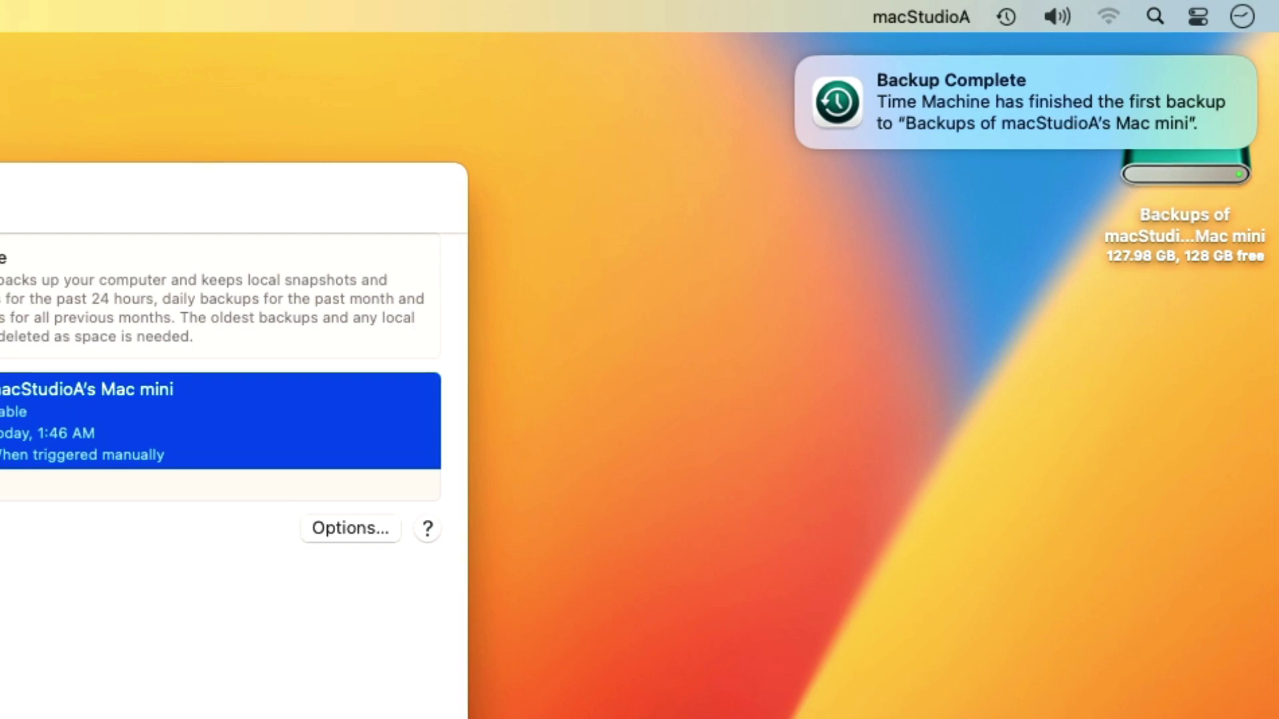
Quit System Settings, dismiss the Backup Complete notification and eject the backup disk.
{"action": "key", "text": "super+q"}
{"action": "left_click", "coordinate": [799, 60]}
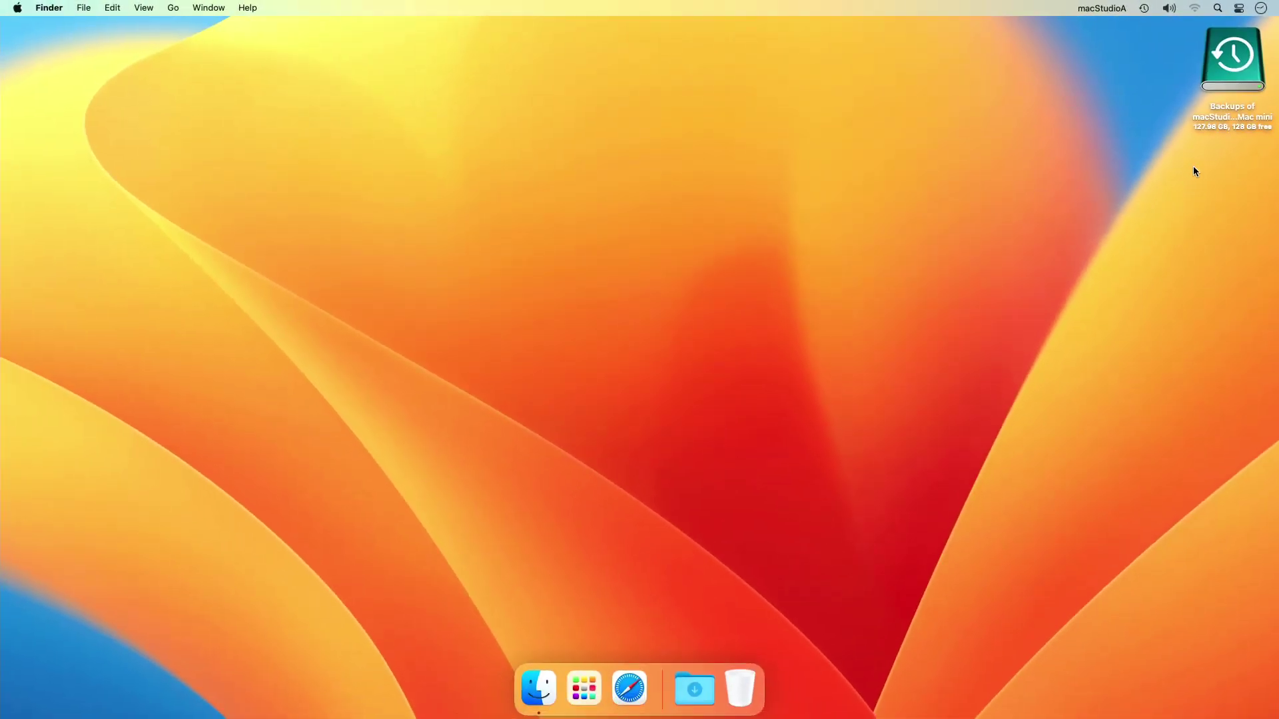
{"action": "left_click_drag", "start_coordinate": [1222, 71], "coordinate": [733, 686]}
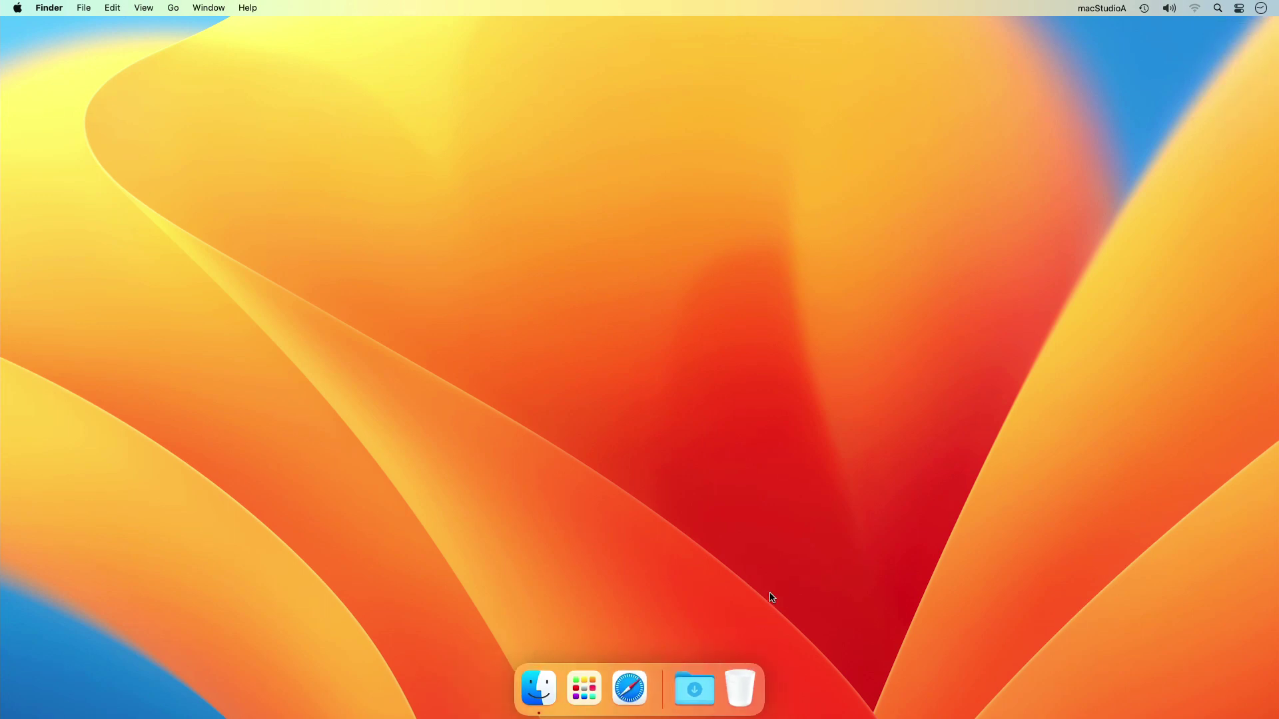
Move all six items in the Pictures folder to the Trash.
{"action": "left_click", "coordinate": [538, 688]}
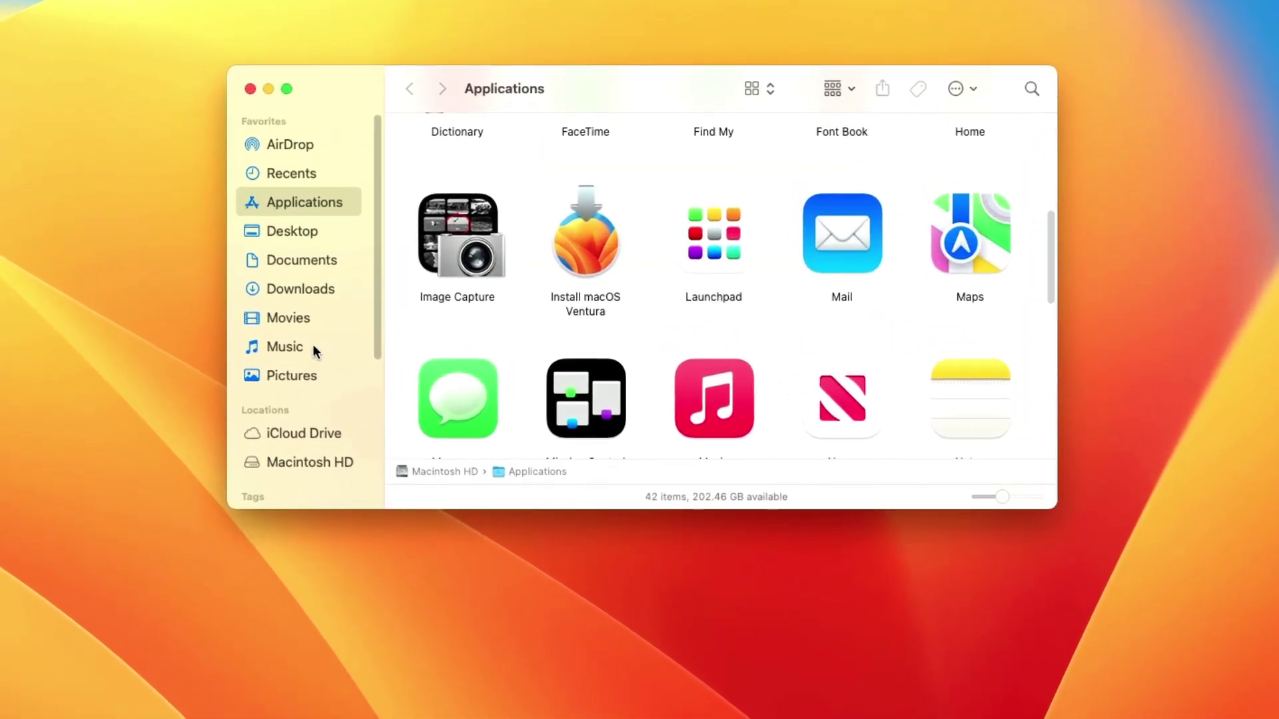
{"action": "left_click", "coordinate": [316, 326]}
{"action": "left_click", "coordinate": [301, 376]}
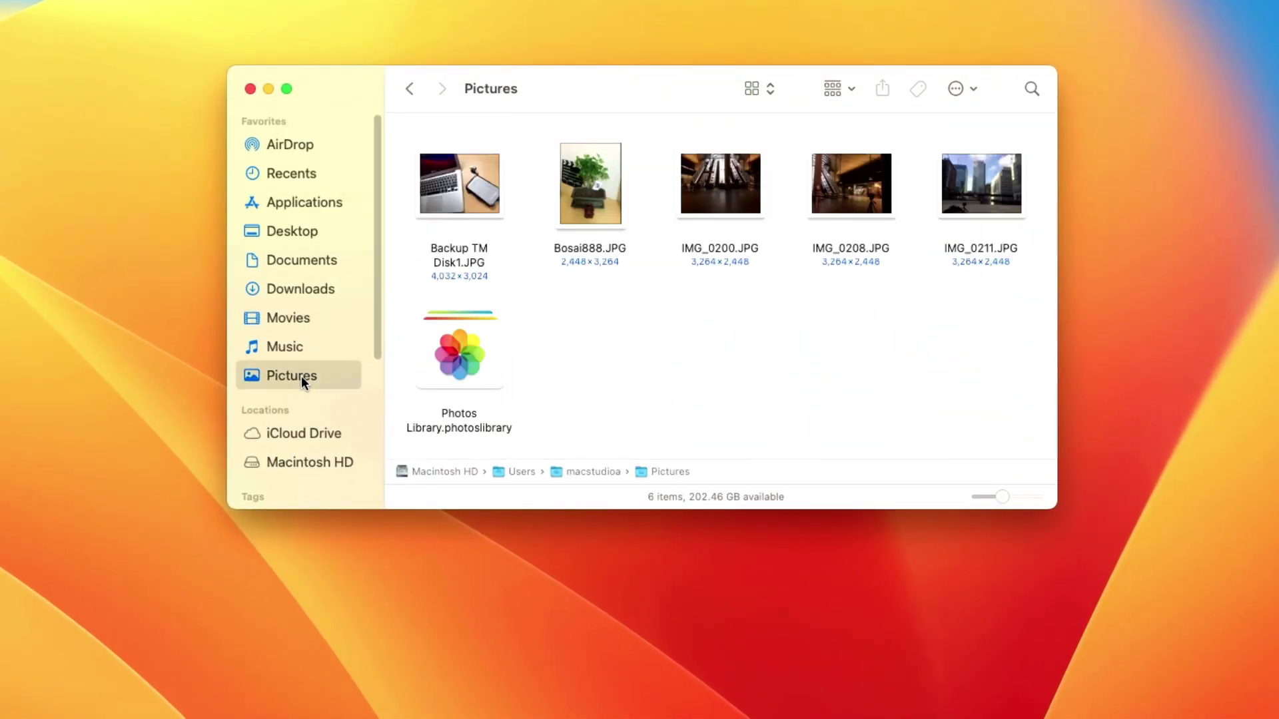
{"action": "left_click_drag", "start_coordinate": [1027, 437], "coordinate": [426, 137]}
{"action": "right_click", "coordinate": [465, 167]}
{"action": "left_click", "coordinate": [571, 254]}
Trash the PNG file in Movies, empty the Trash, and close the window.
{"action": "left_click", "coordinate": [322, 313]}
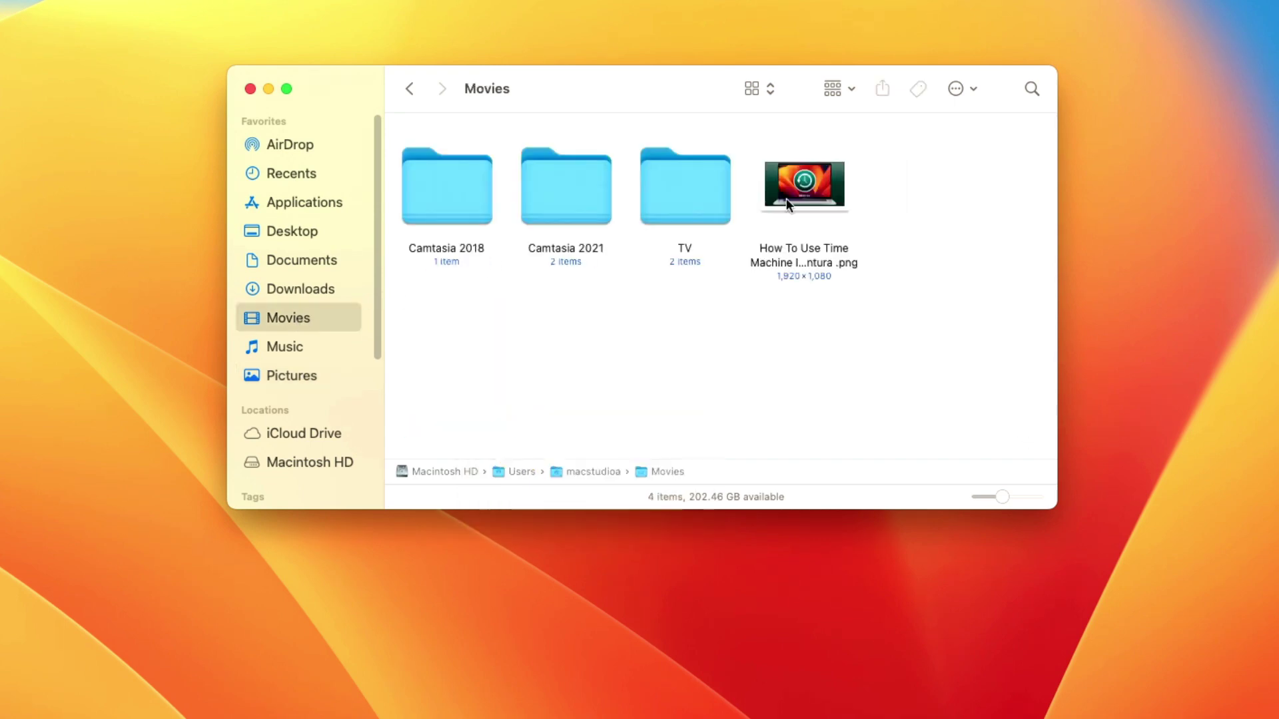
{"action": "right_click", "coordinate": [787, 198]}
{"action": "left_click", "coordinate": [818, 257]}
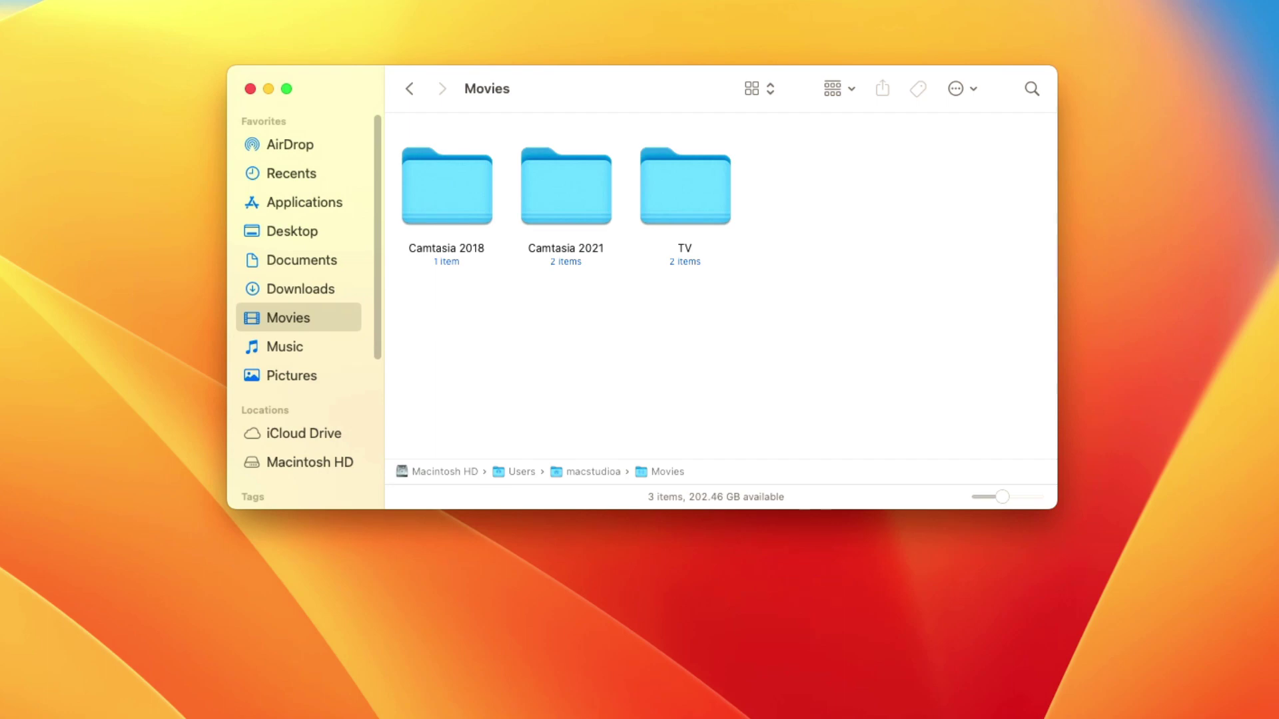
{"action": "left_click", "coordinate": [1056, 106]}
{"action": "left_click", "coordinate": [706, 329]}
{"action": "left_click", "coordinate": [246, 86]}
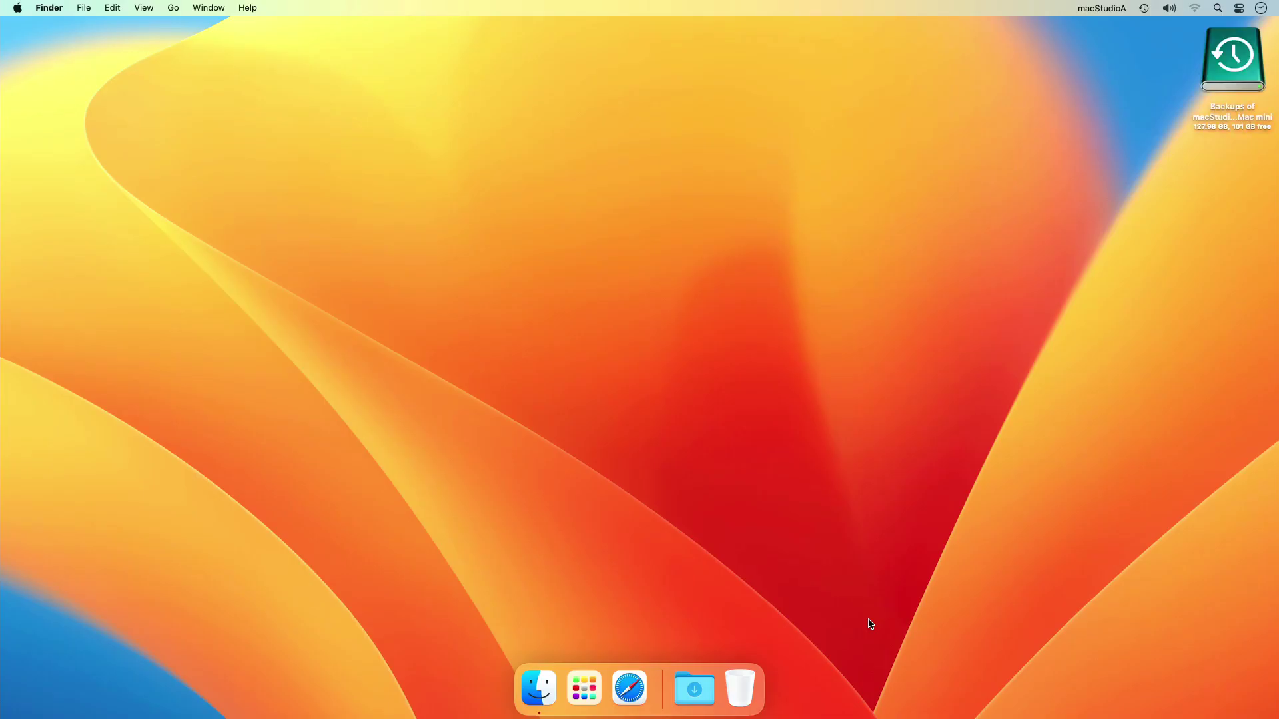
Browse the Pictures folder in the Today, 1:46 AM Time Machine backup.
{"action": "left_click", "coordinate": [1145, 9]}
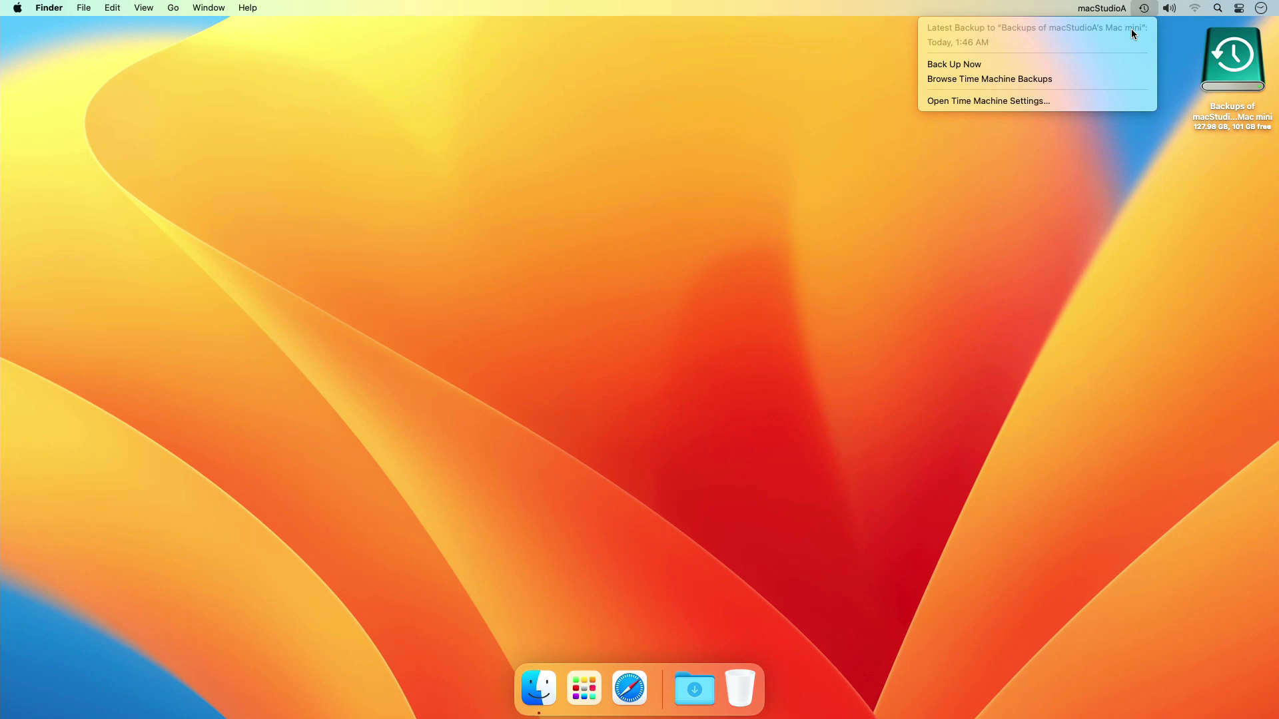
{"action": "left_click", "coordinate": [1104, 78]}
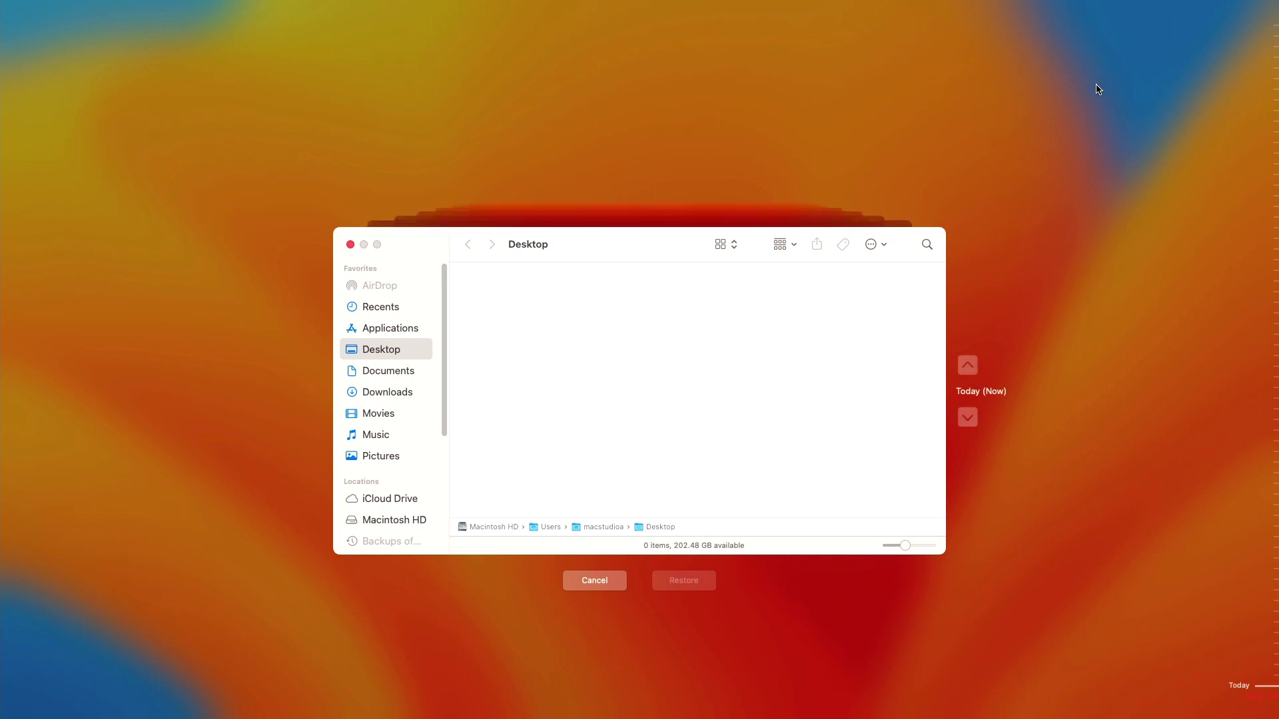
{"action": "left_click", "coordinate": [381, 456]}
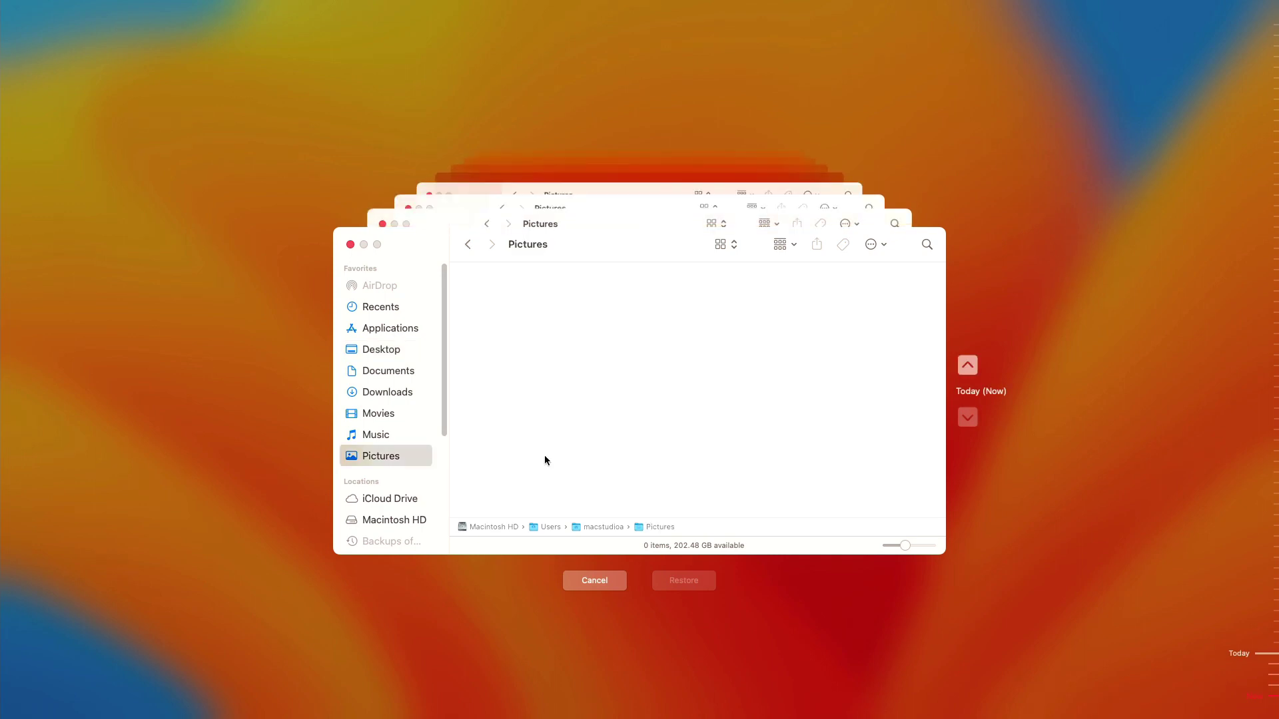
{"action": "left_click", "coordinate": [966, 365]}
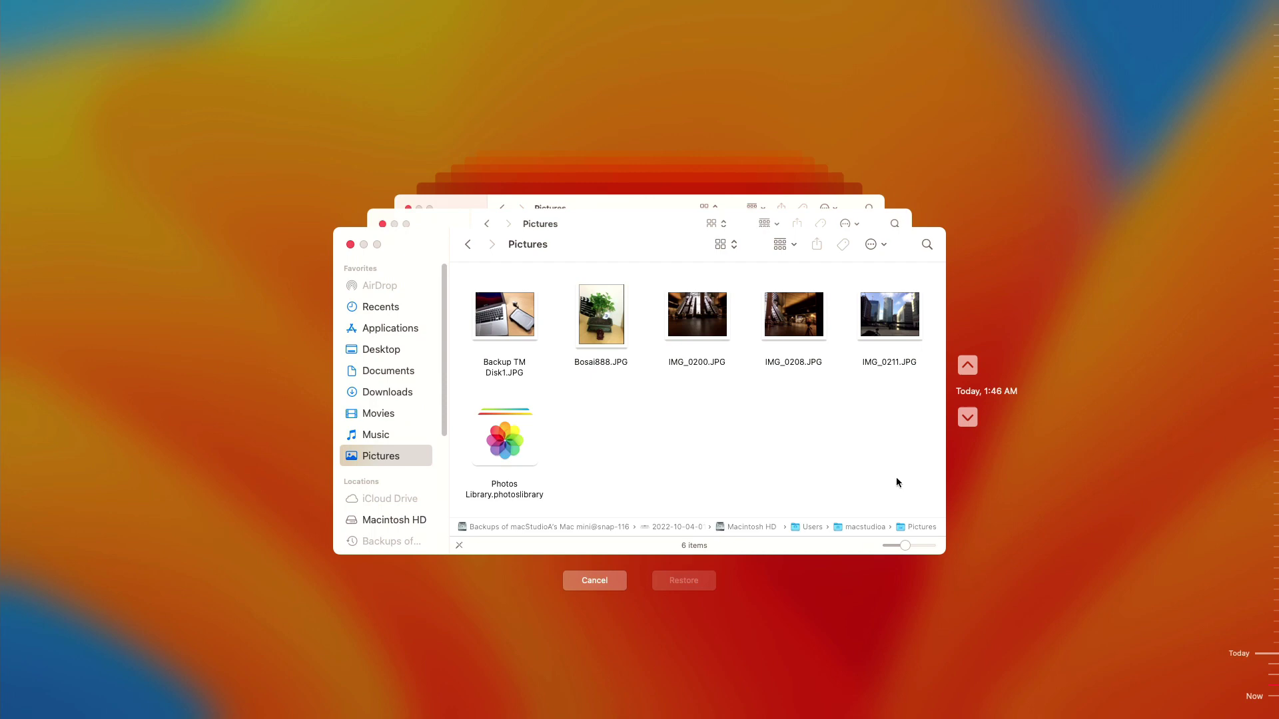
Restore the six backed-up Pictures items.
{"action": "left_click_drag", "start_coordinate": [897, 476], "coordinate": [535, 334]}
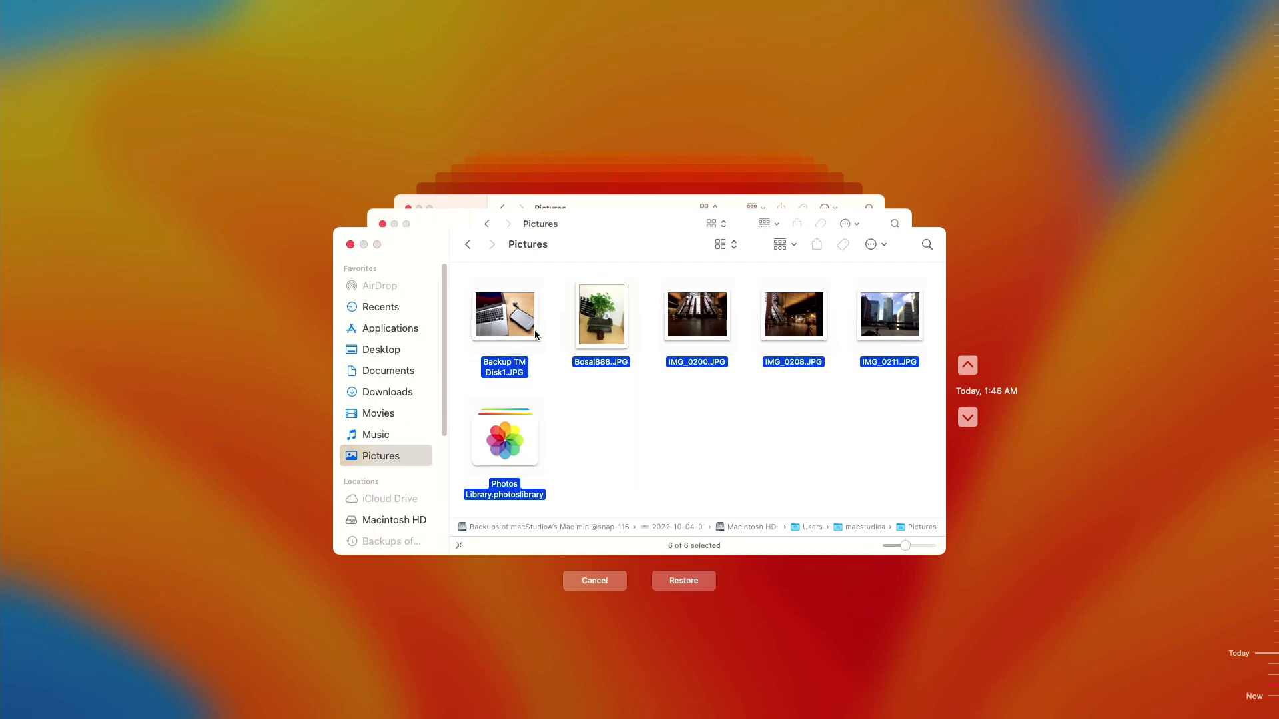
{"action": "right_click", "coordinate": [698, 321]}
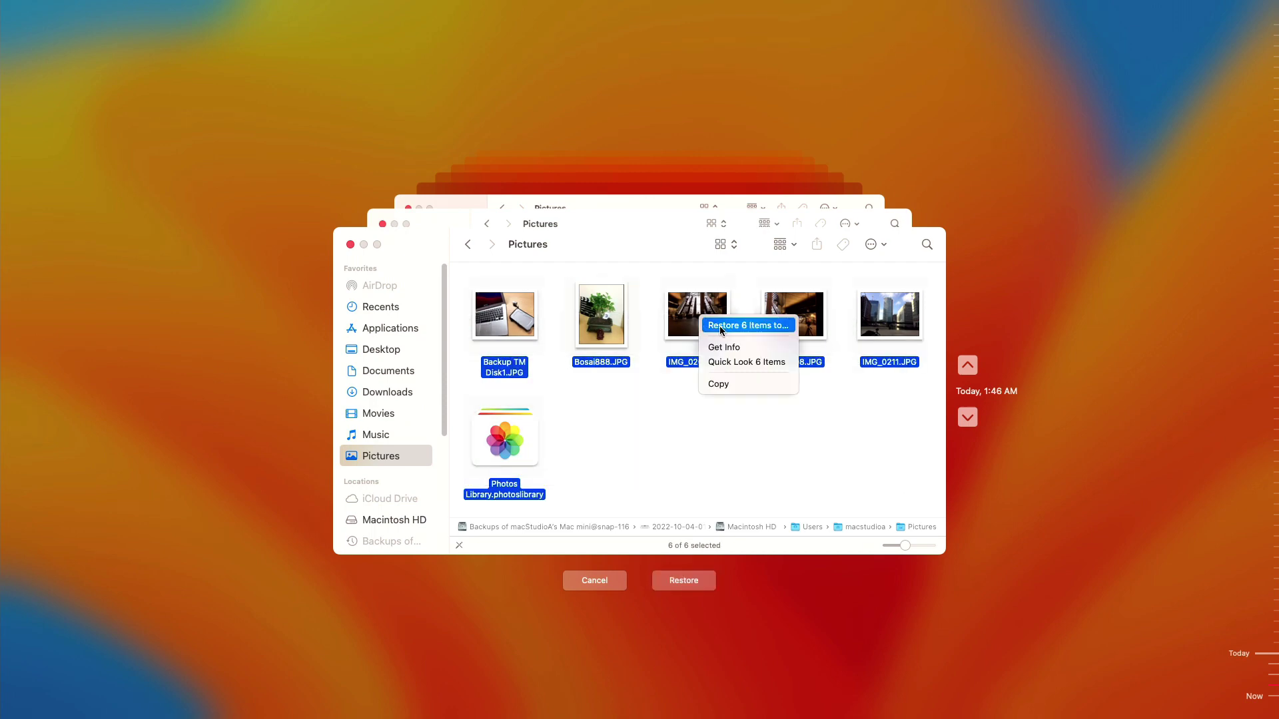
{"action": "left_click", "coordinate": [668, 421]}
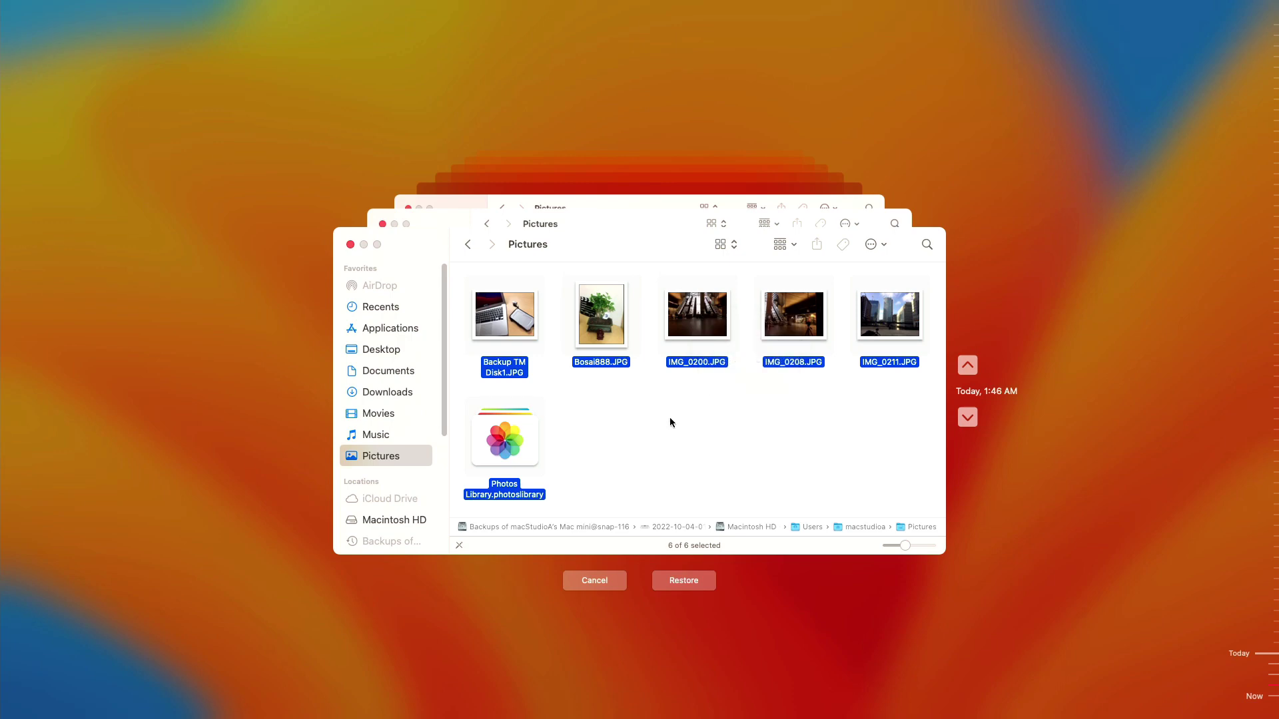
{"action": "left_click", "coordinate": [686, 580]}
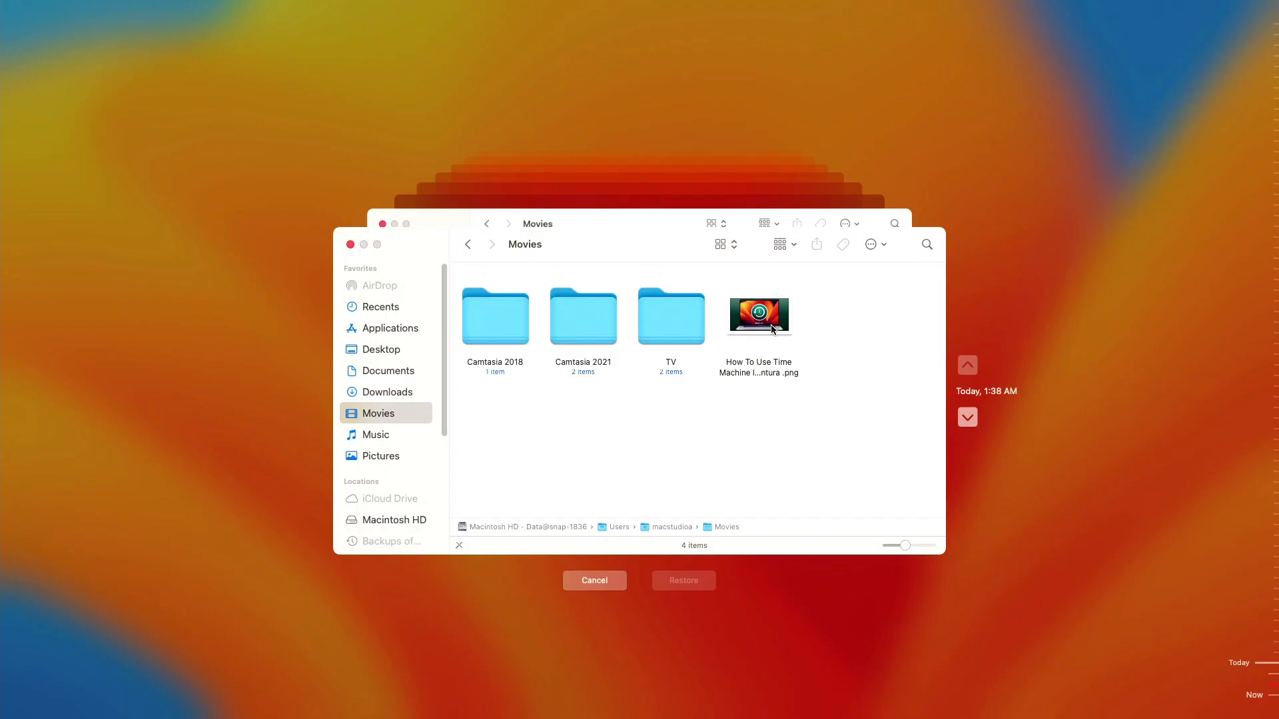
Restore the PNG file to Movies and close the folder window.
{"action": "right_click", "coordinate": [775, 327]}
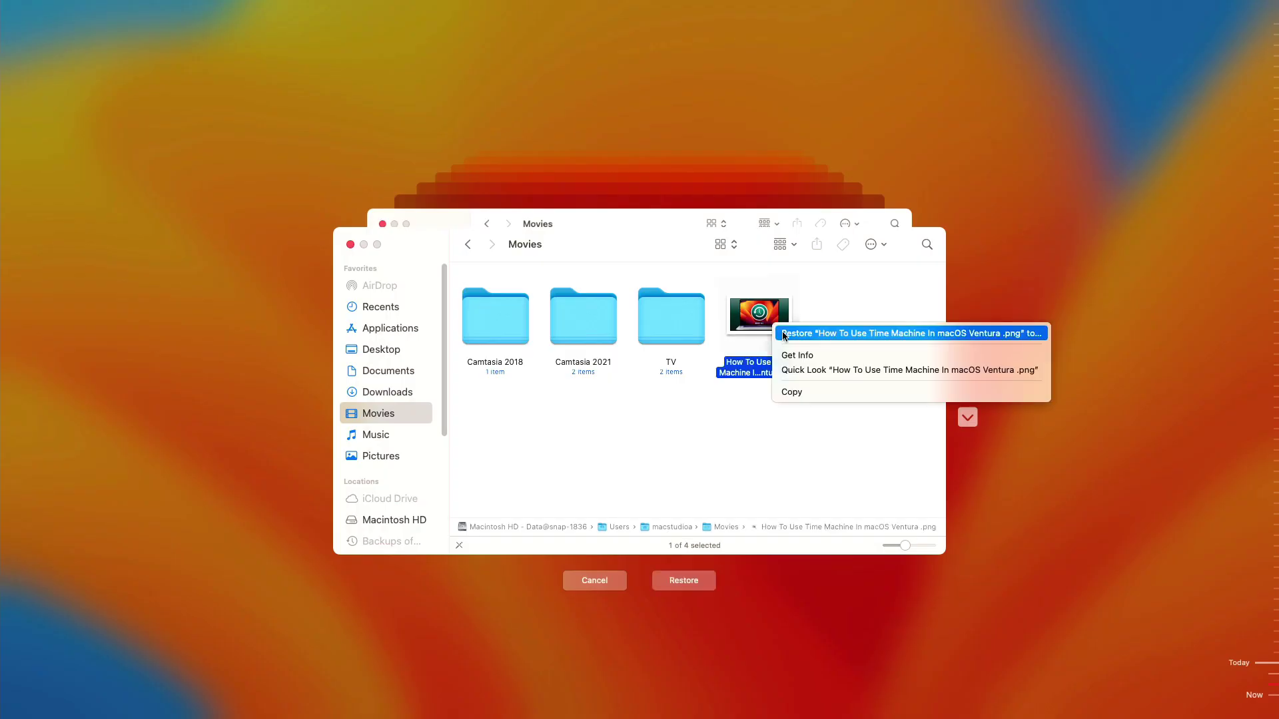
{"action": "left_click", "coordinate": [784, 334]}
{"action": "left_click", "coordinate": [349, 115]}
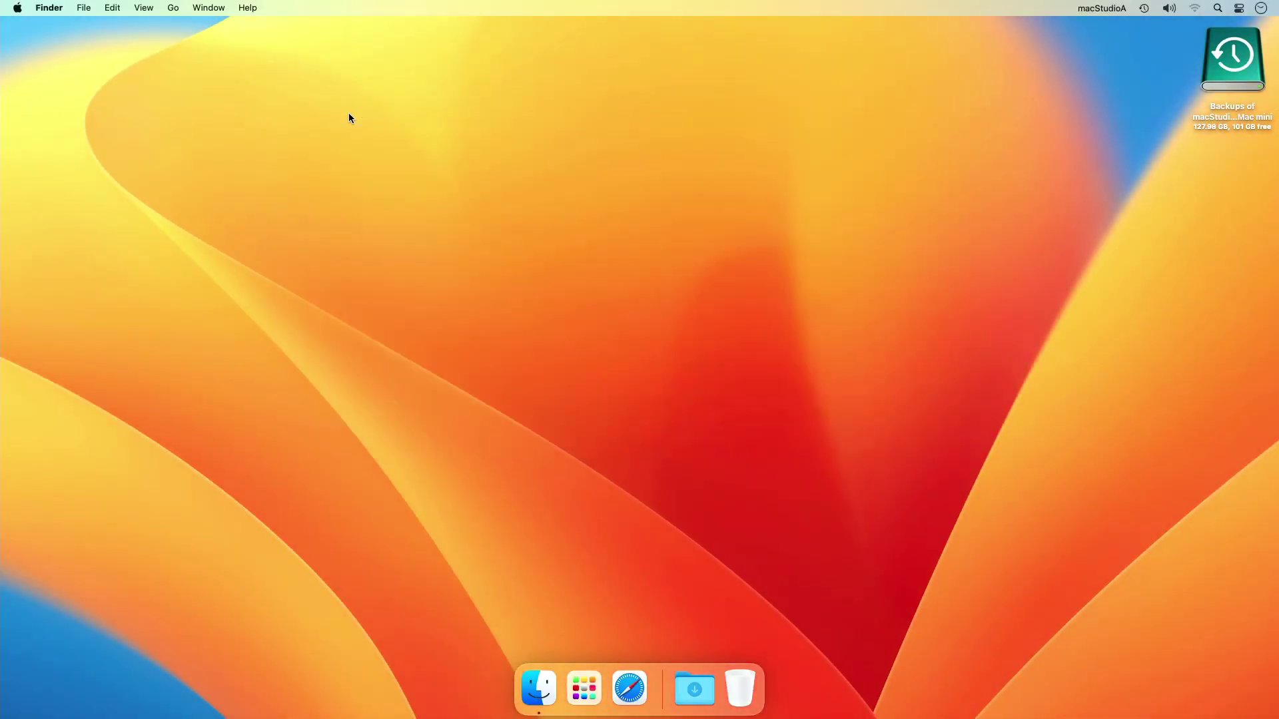
Eject the Backups disk by dragging its desktop icon to the Trash.
{"action": "left_click_drag", "start_coordinate": [1231, 69], "coordinate": [745, 684]}
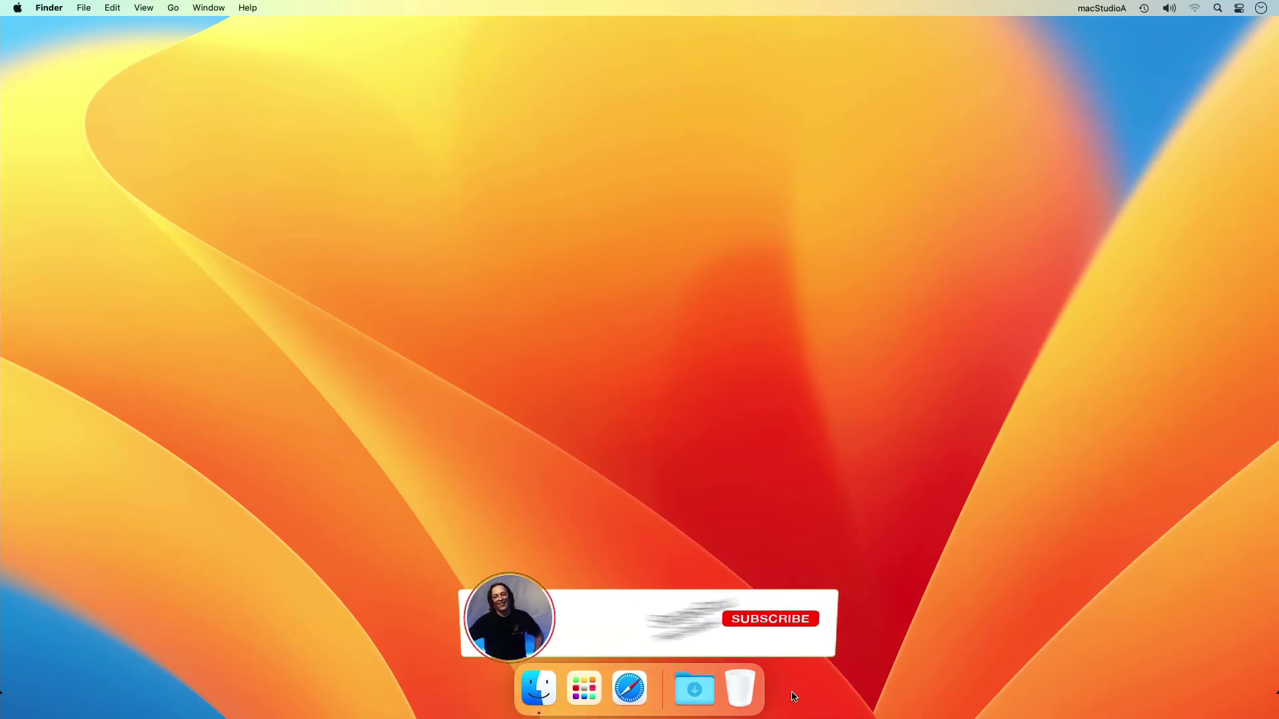